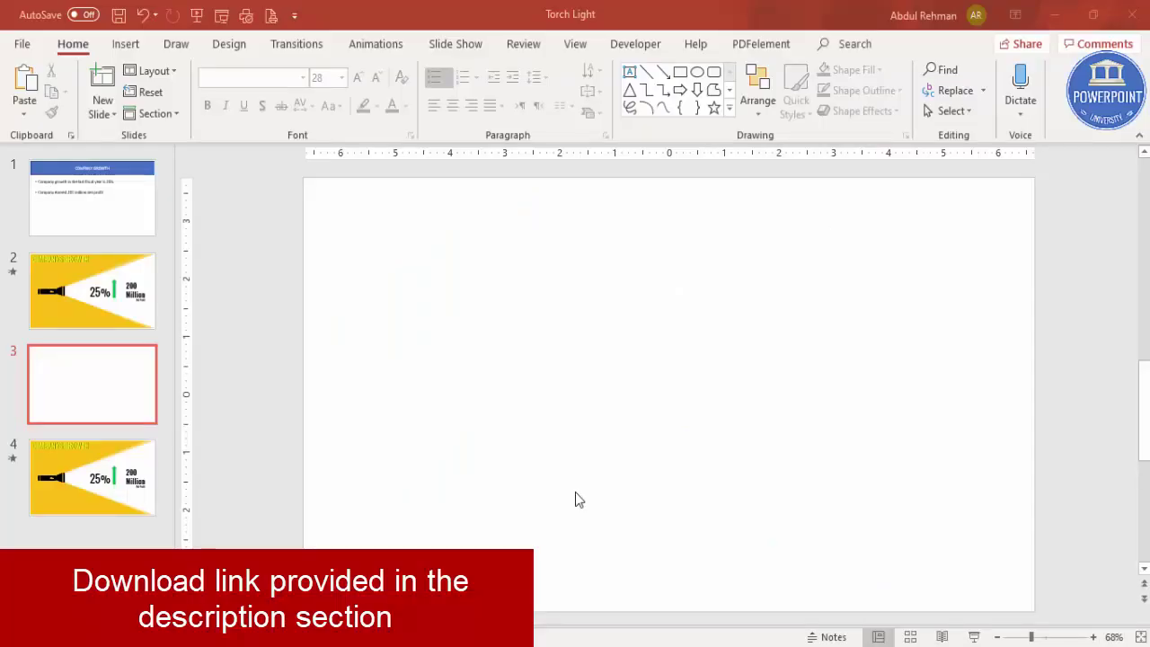
- Show slide guides and draw a tall Top Corners Rounded rectangle
{"action": "left_click", "coordinate": [575, 45]}
{"action": "left_click", "coordinate": [344, 110]}
{"action": "left_click", "coordinate": [125, 44]}
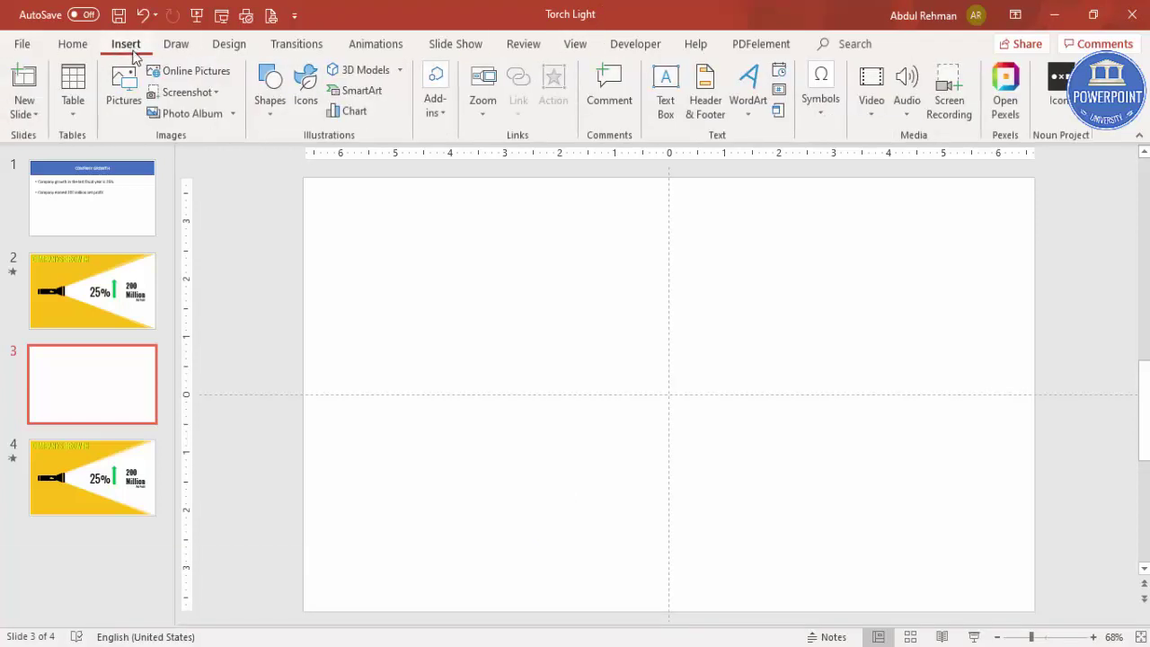
{"action": "left_click", "coordinate": [265, 108]}
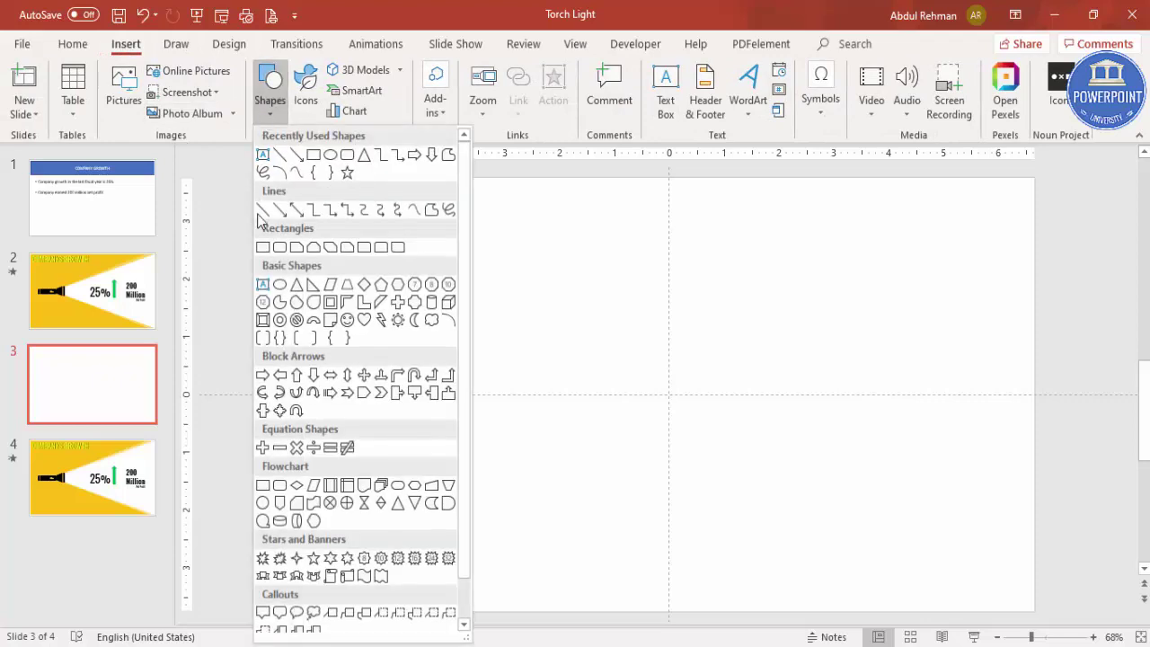
{"action": "left_click", "coordinate": [381, 247]}
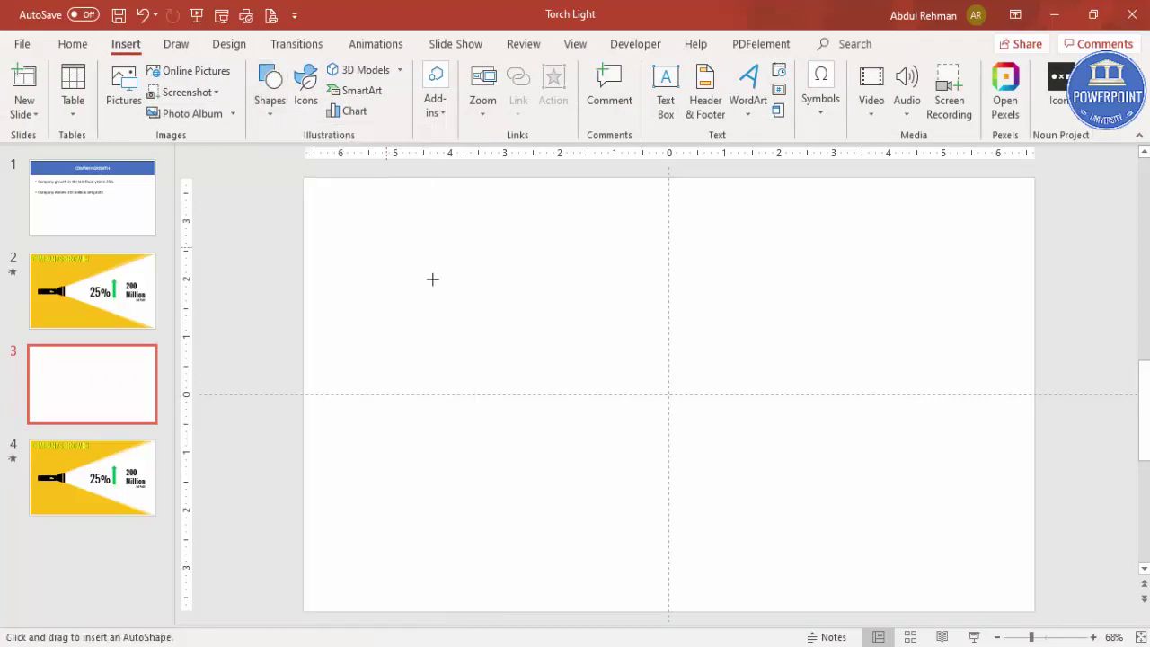
{"action": "left_click_drag", "start_coordinate": [536, 269], "coordinate": [579, 420]}
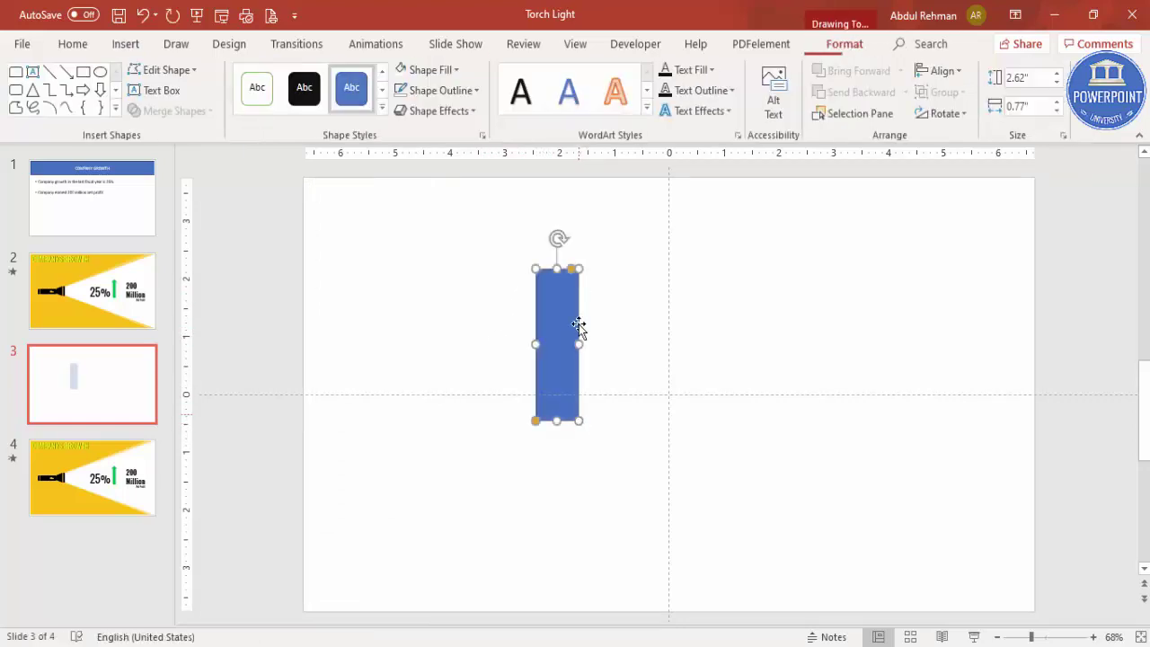
- Give the rectangle no outline and a black fill
{"action": "left_click", "coordinate": [473, 90]}
{"action": "left_click", "coordinate": [454, 282]}
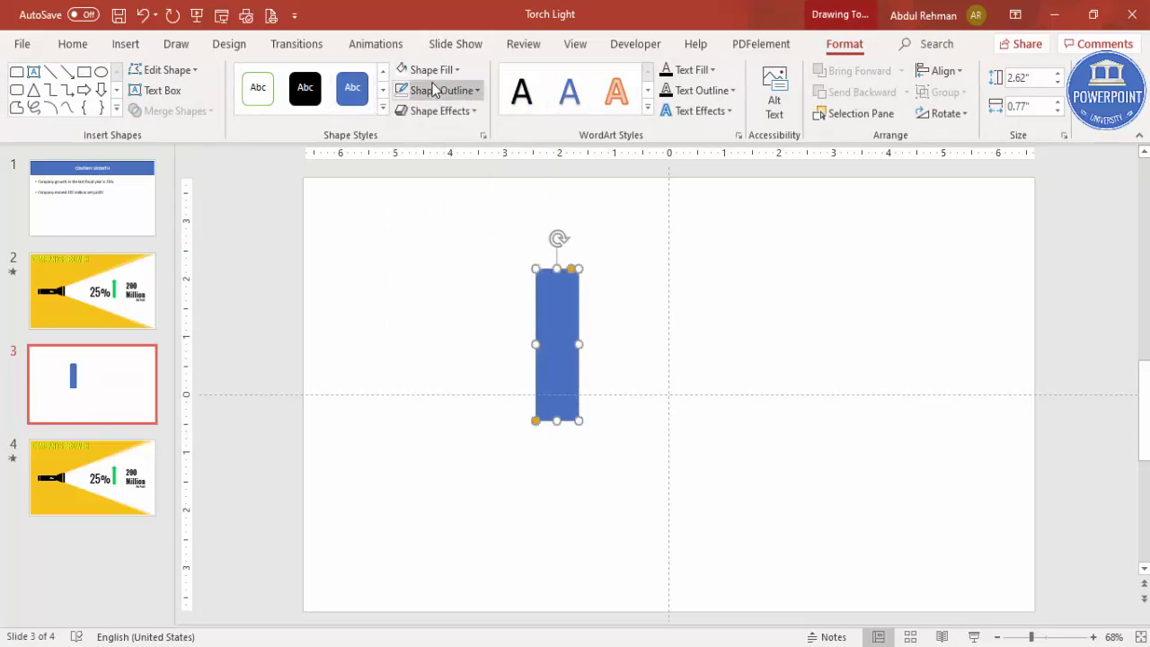
{"action": "left_click", "coordinate": [430, 70]}
{"action": "left_click", "coordinate": [415, 109]}
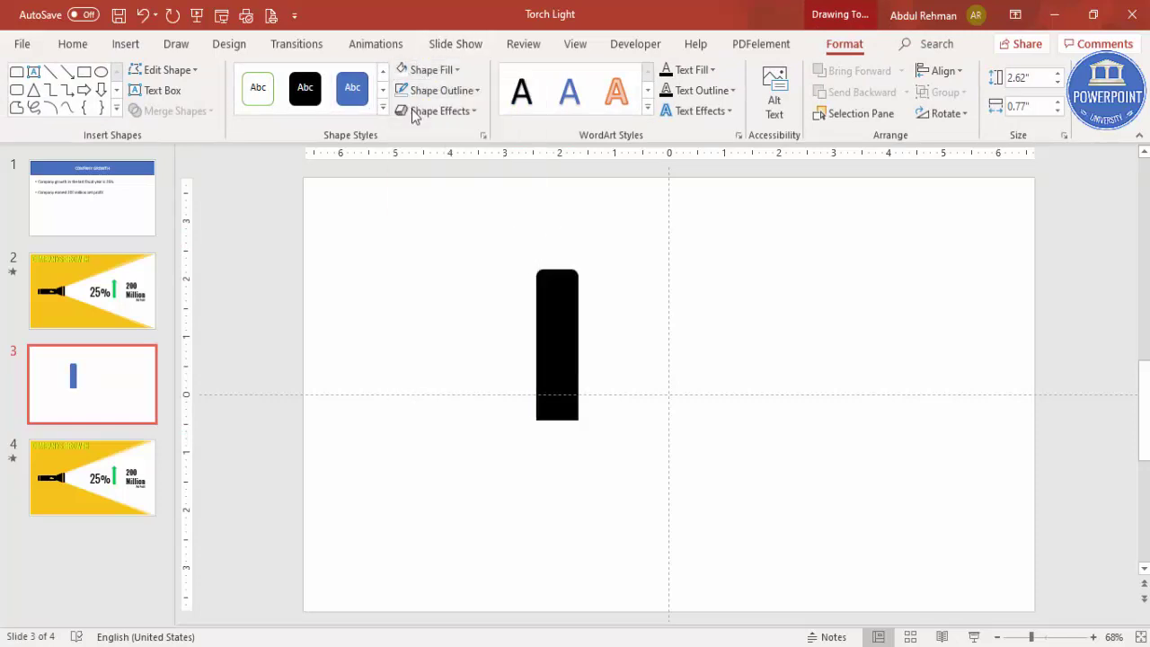
- Rotate the rectangle 90° left and move it left of the slide centre
{"action": "left_click", "coordinate": [948, 114]}
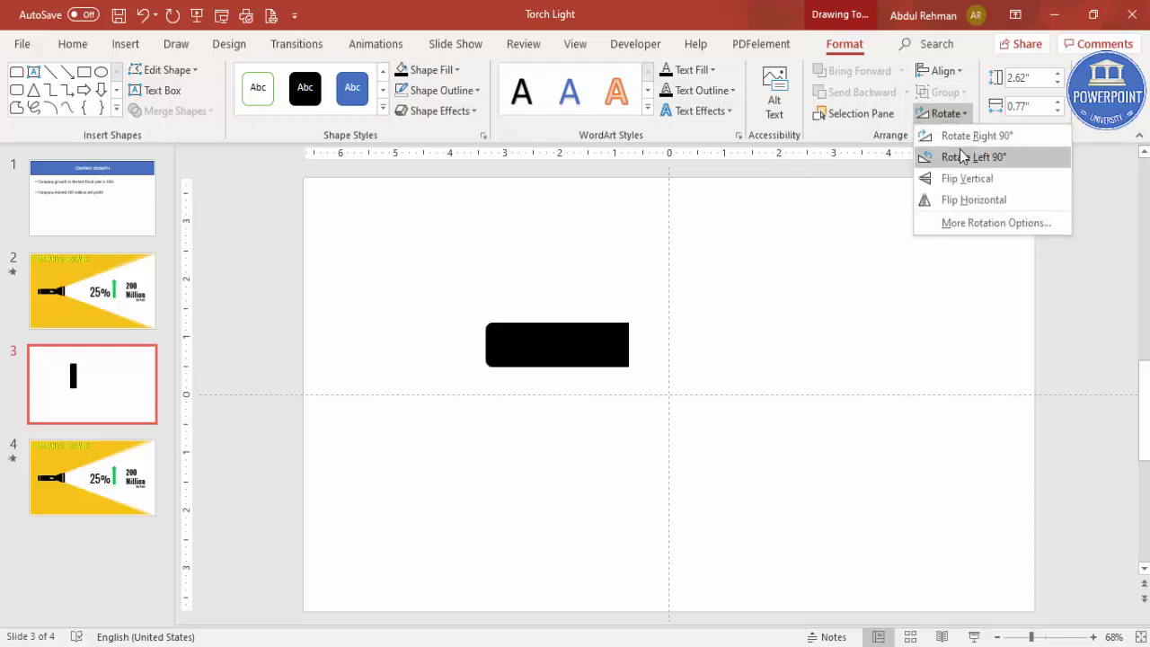
{"action": "left_click", "coordinate": [962, 158]}
{"action": "left_click_drag", "start_coordinate": [569, 341], "coordinate": [476, 386]}
{"action": "left_click", "coordinate": [946, 590]}
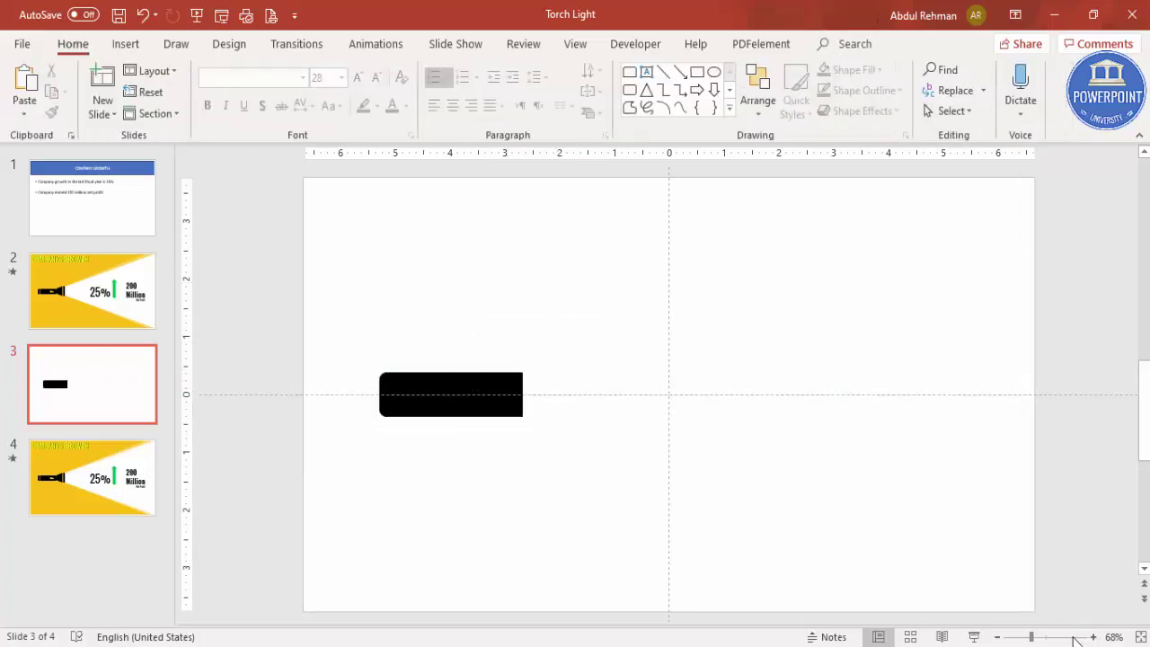
- Zoom in and draw a thin vertical rectangle across the body's rounded end
{"action": "left_click", "coordinate": [1042, 637]}
{"action": "left_click_drag", "start_coordinate": [620, 615], "coordinate": [316, 617]}
{"action": "scroll", "coordinate": [459, 382], "scroll_direction": "up", "scroll_amount": 1}
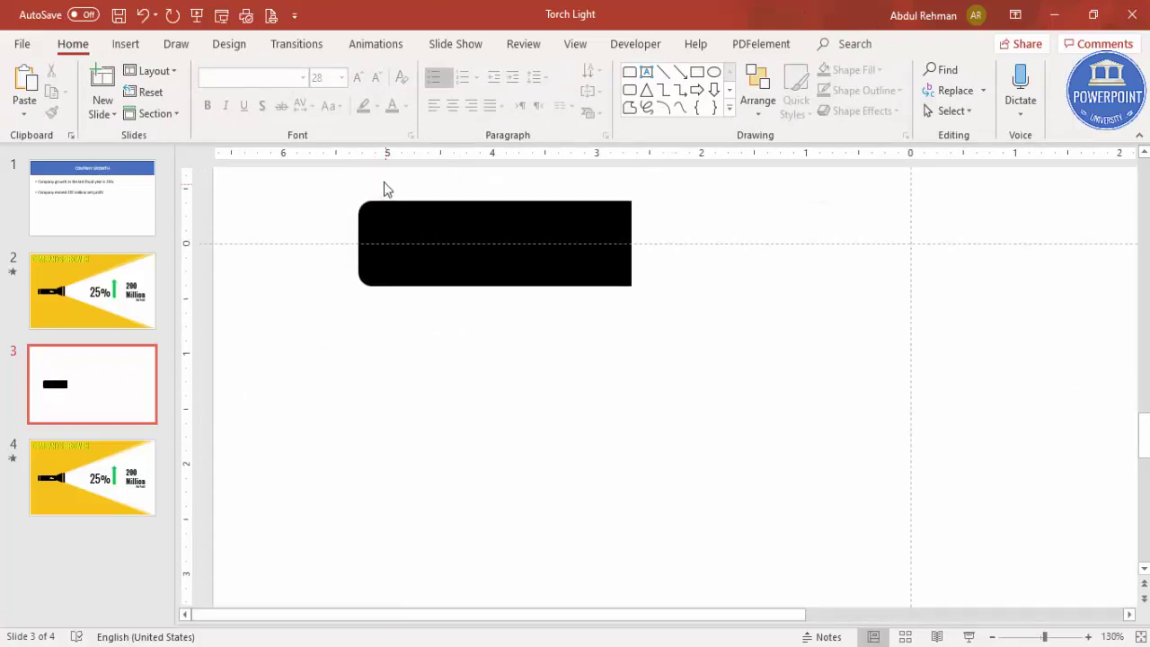
{"action": "left_click", "coordinate": [133, 45]}
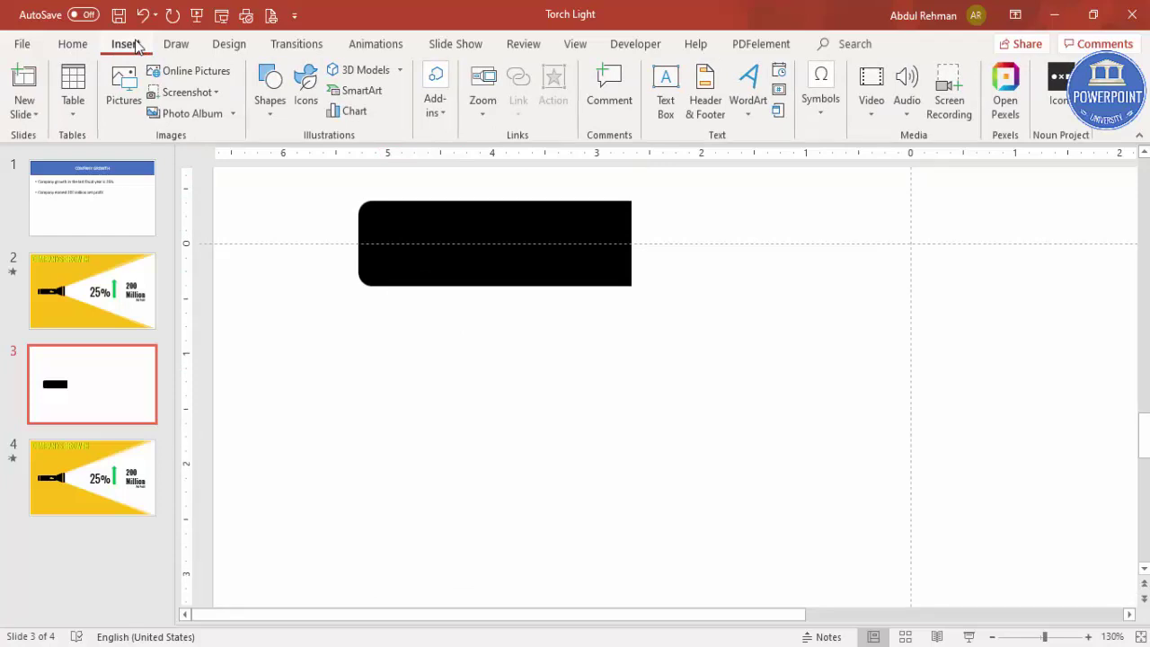
{"action": "left_click", "coordinate": [269, 101]}
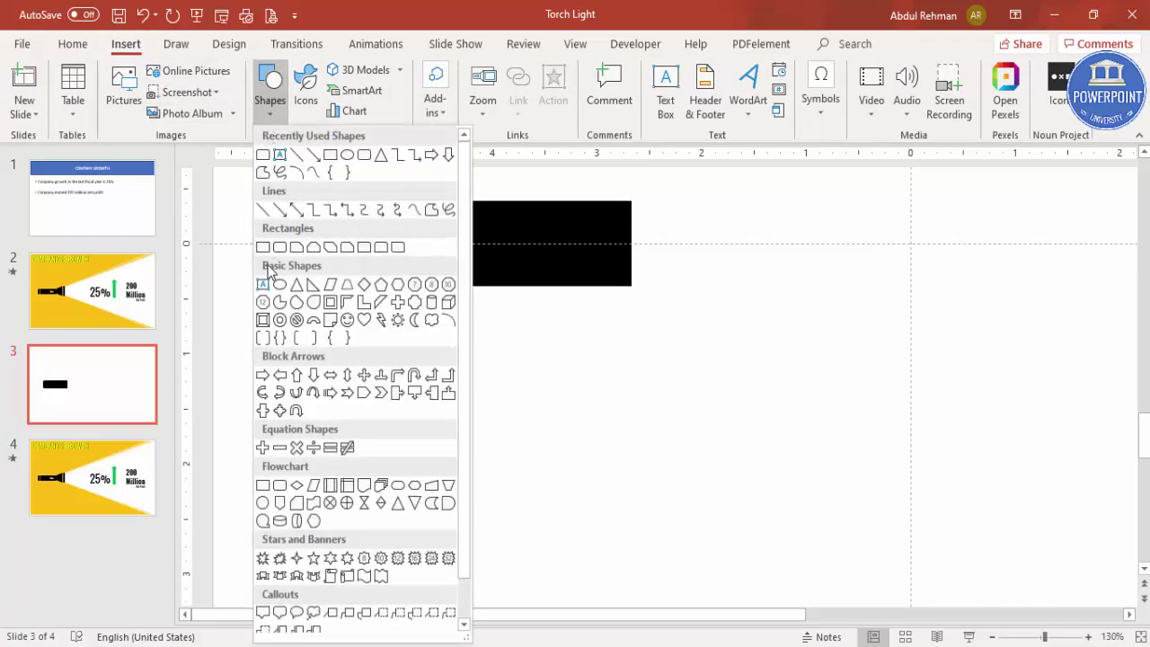
{"action": "left_click", "coordinate": [262, 246]}
{"action": "left_click_drag", "start_coordinate": [380, 177], "coordinate": [389, 306]}
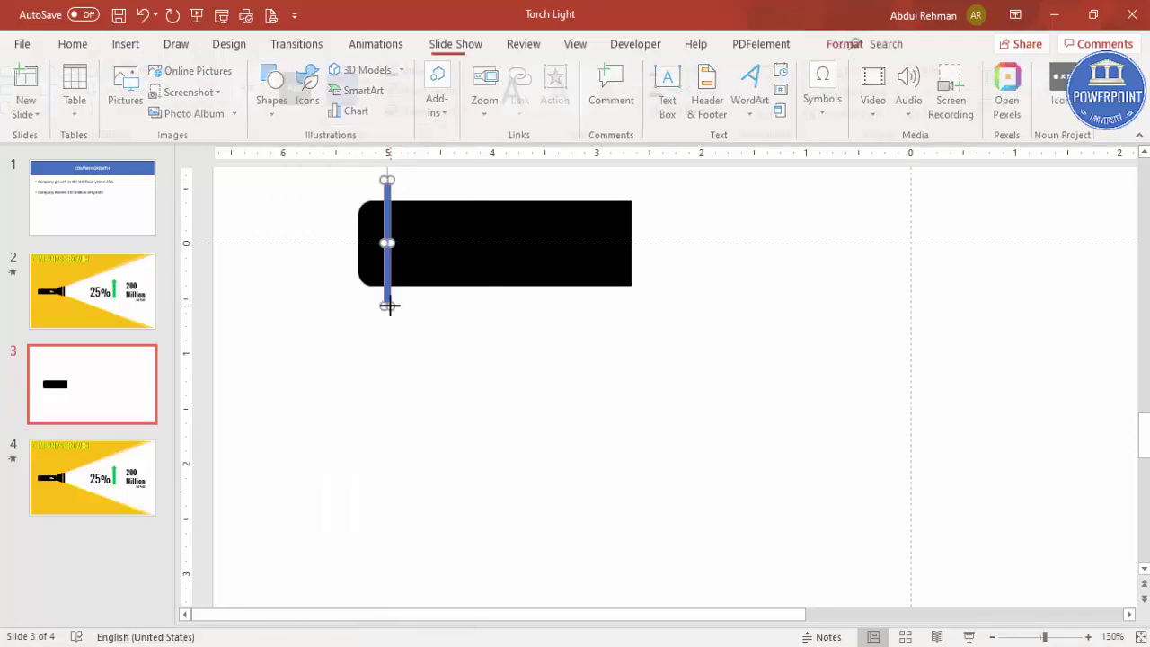
- Subtract the thin bar from the black body using Merge Shapes > Subtract
{"action": "left_click", "coordinate": [424, 225]}
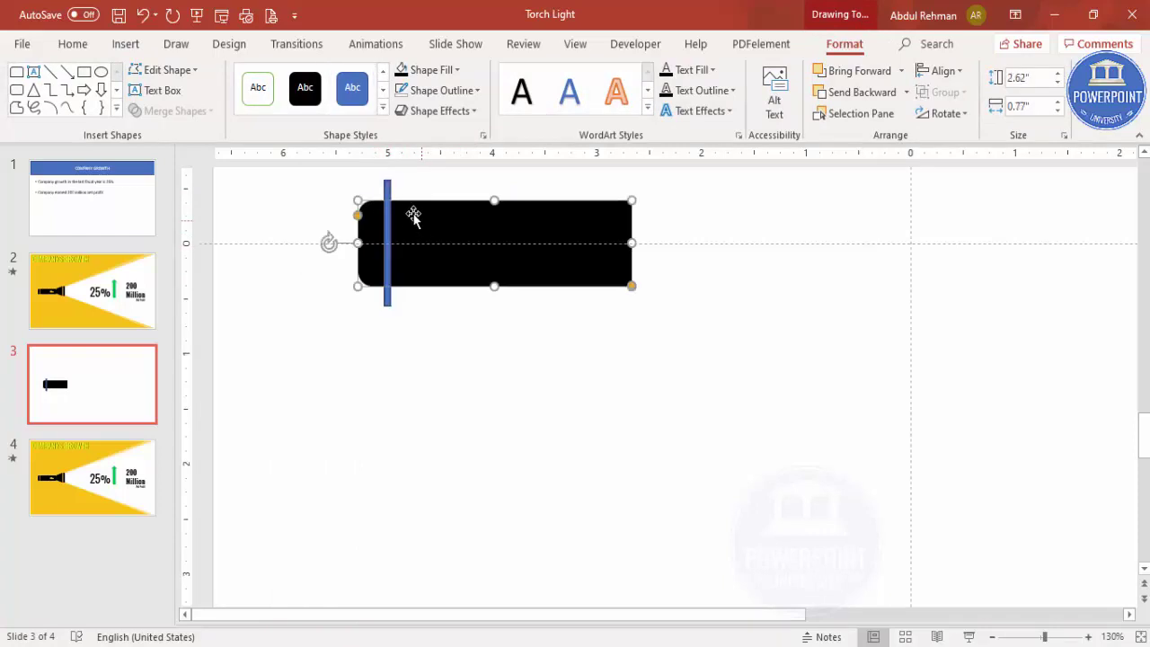
{"action": "left_click", "coordinate": [388, 190], "text": "shift"}
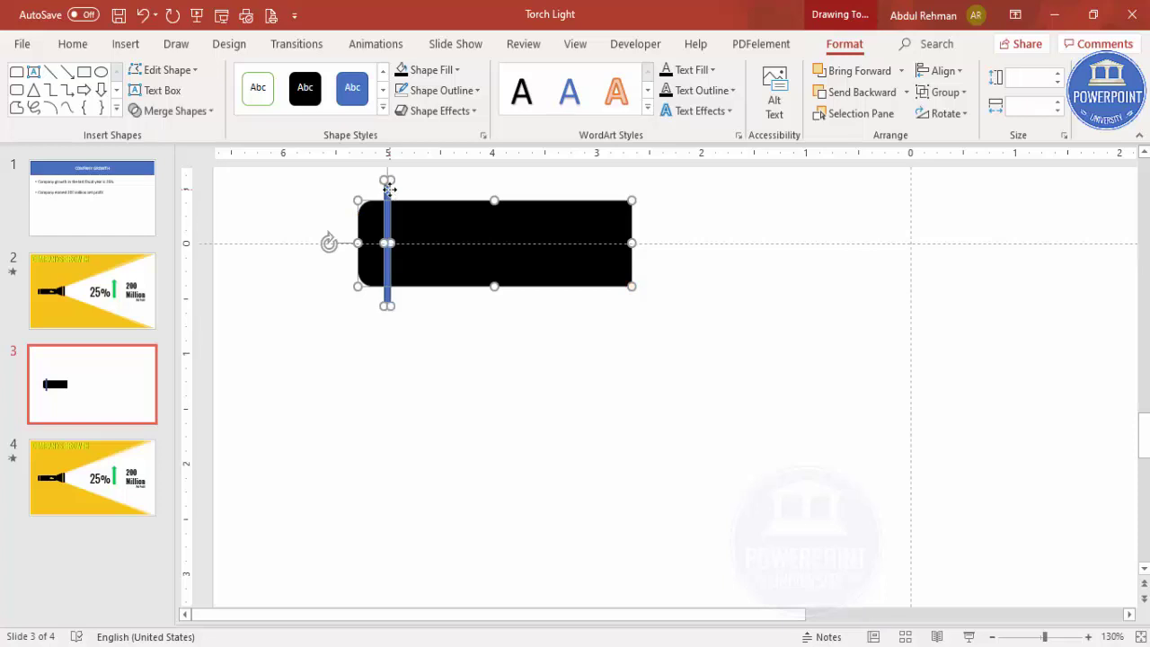
{"action": "left_click", "coordinate": [199, 114]}
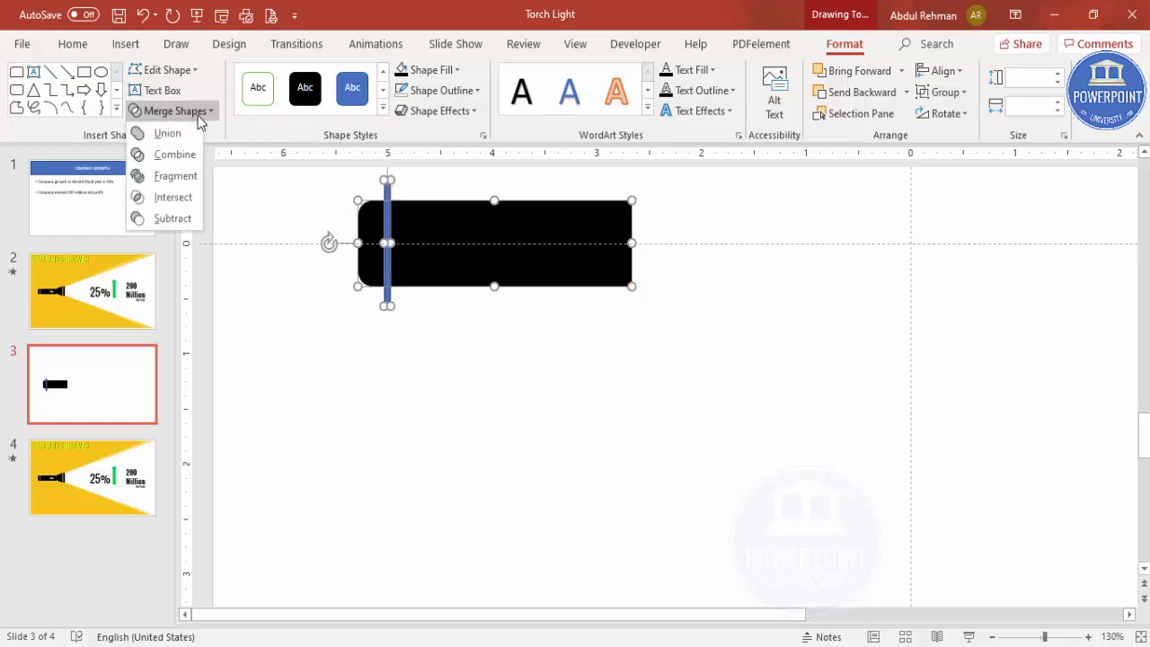
{"action": "left_click", "coordinate": [173, 219]}
{"action": "left_click", "coordinate": [494, 343]}
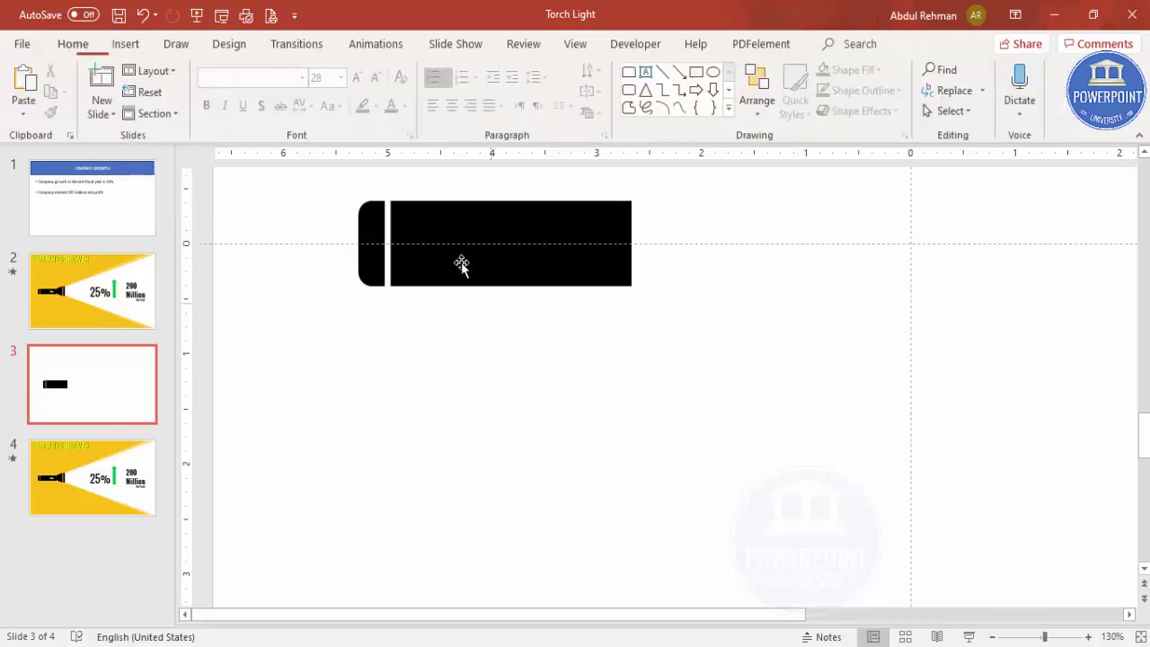
- Draw a trapezoid to the right of the flashlight body
{"action": "scroll", "coordinate": [973, 549], "scroll_direction": "down", "scroll_amount": 6}
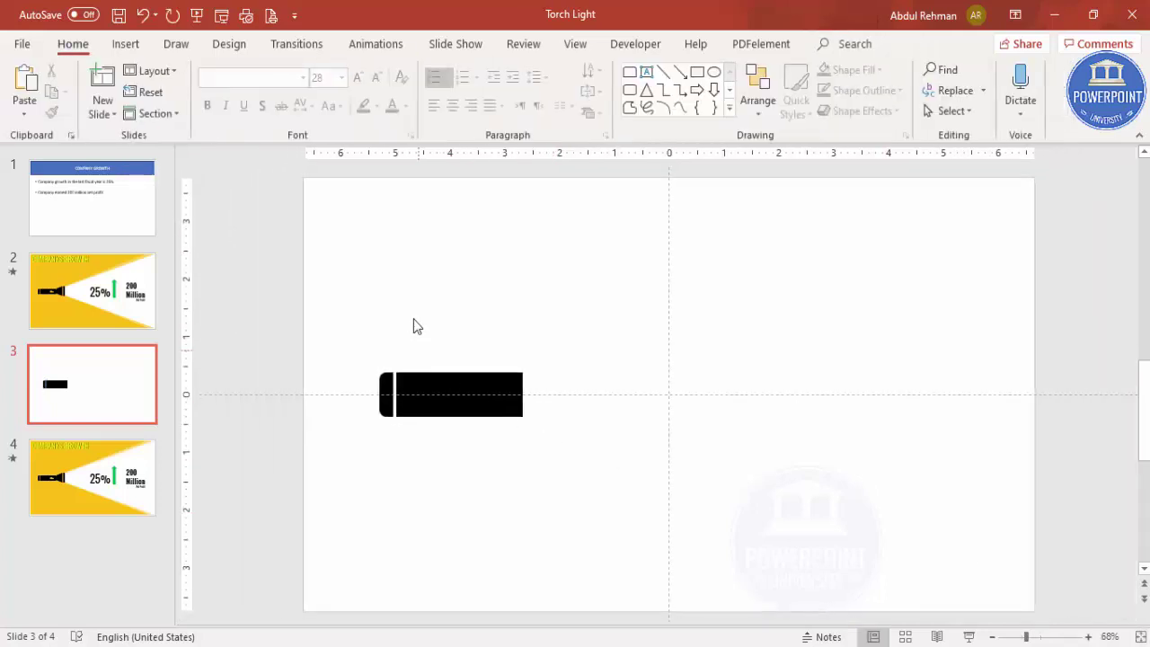
{"action": "left_click", "coordinate": [126, 44]}
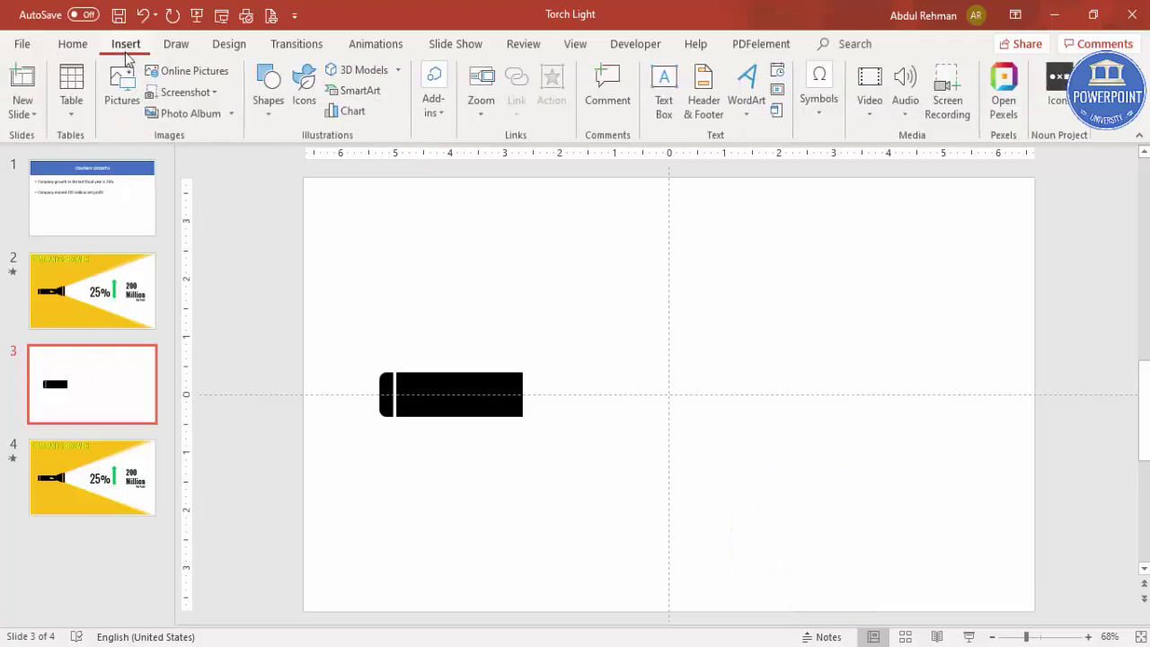
{"action": "left_click", "coordinate": [283, 121]}
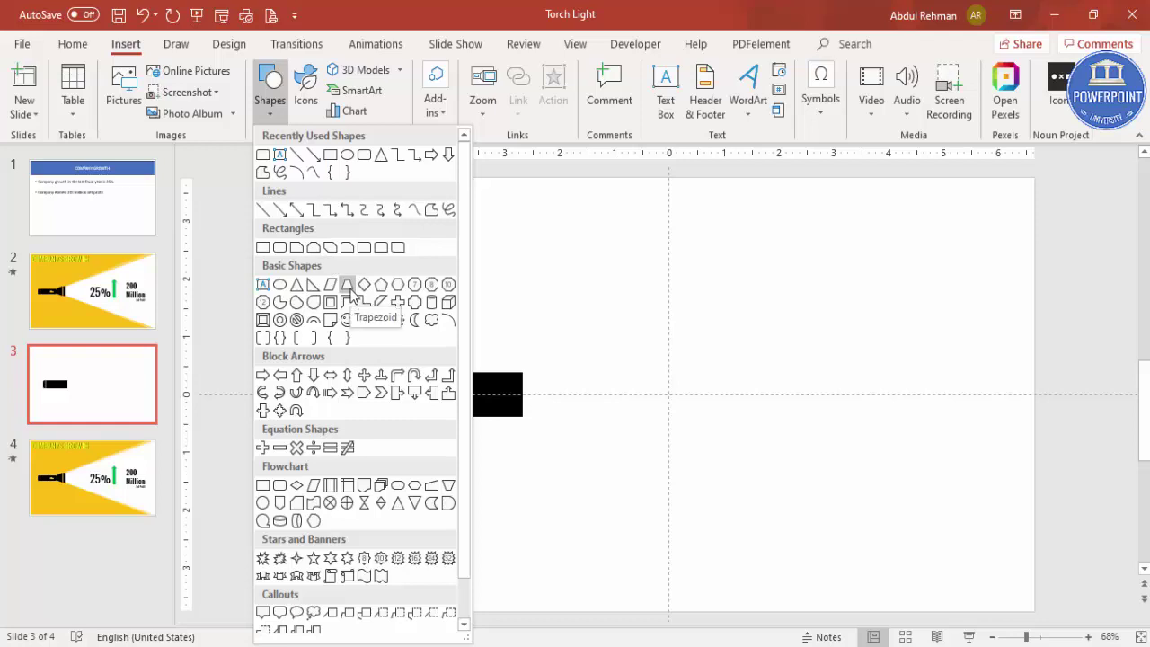
{"action": "left_click", "coordinate": [349, 288]}
{"action": "left_click_drag", "start_coordinate": [573, 346], "coordinate": [637, 403]}
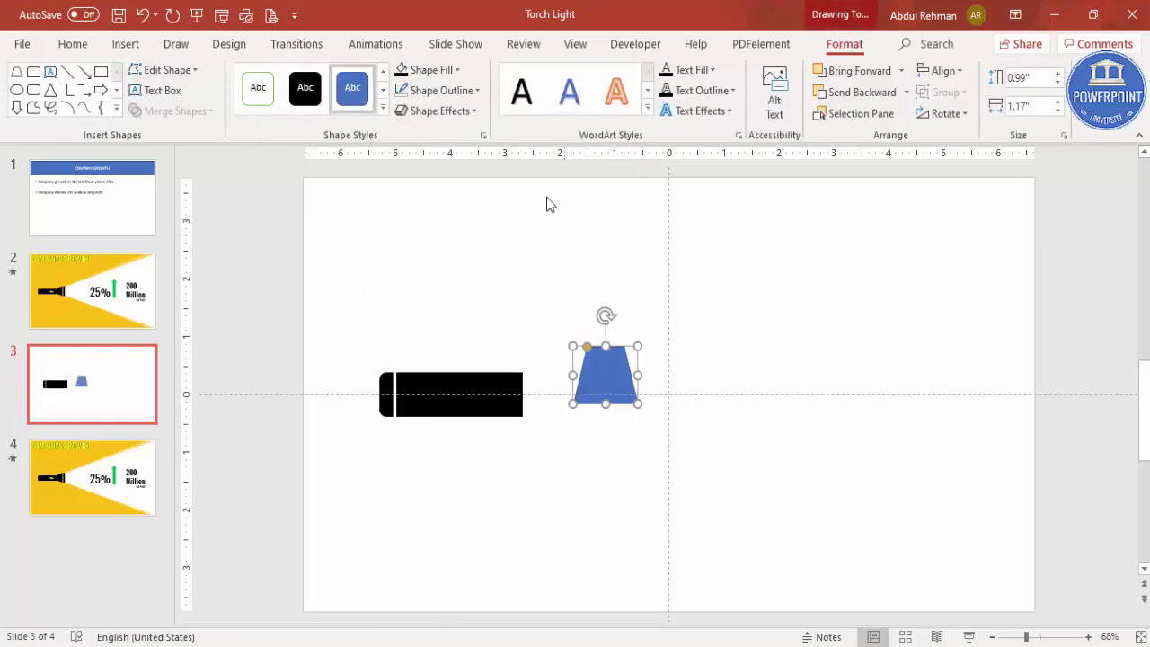
- Make the trapezoid black with no outline and rotate it 90° left
{"action": "left_click", "coordinate": [402, 74]}
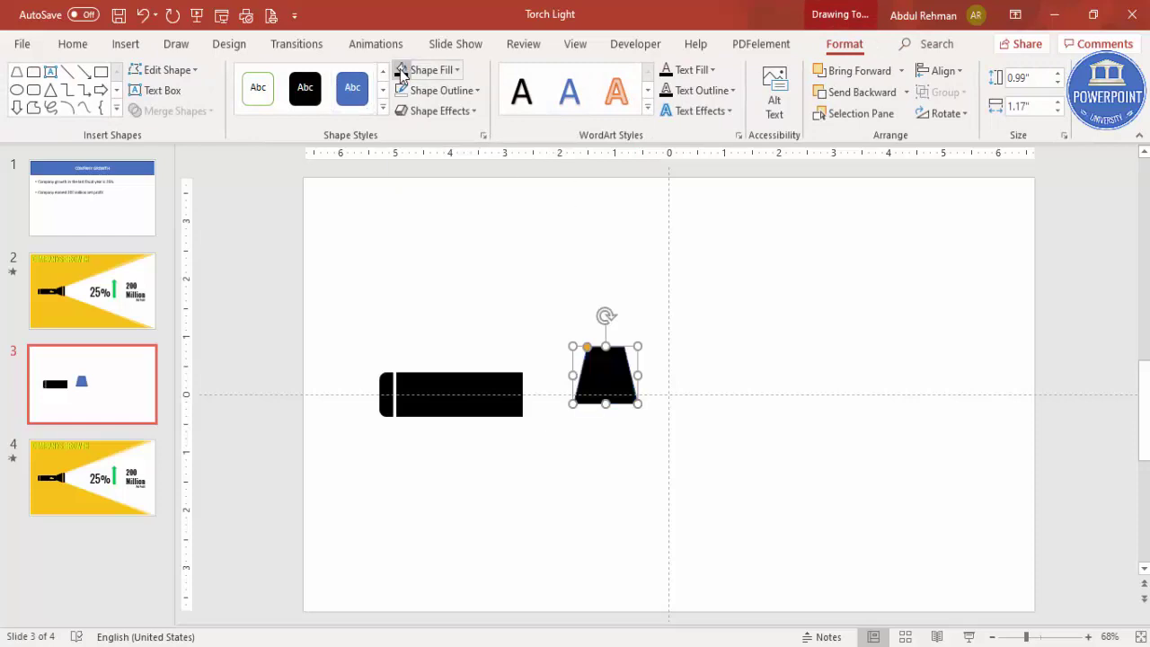
{"action": "left_click", "coordinate": [438, 91]}
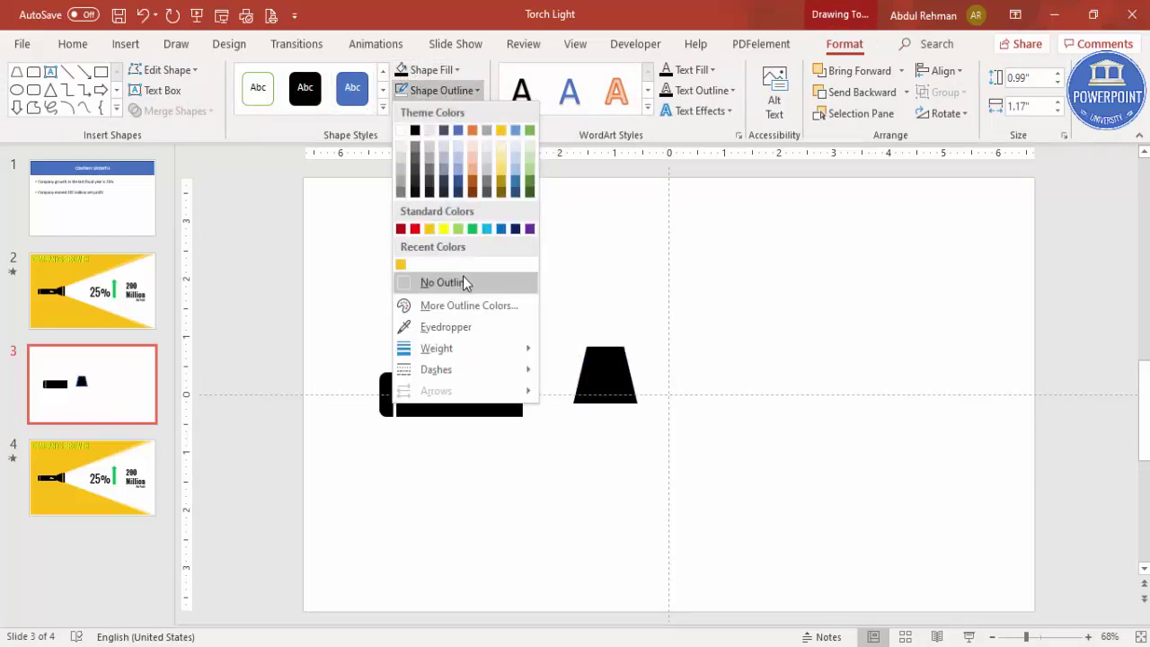
{"action": "left_click", "coordinate": [465, 281]}
{"action": "left_click", "coordinate": [957, 115]}
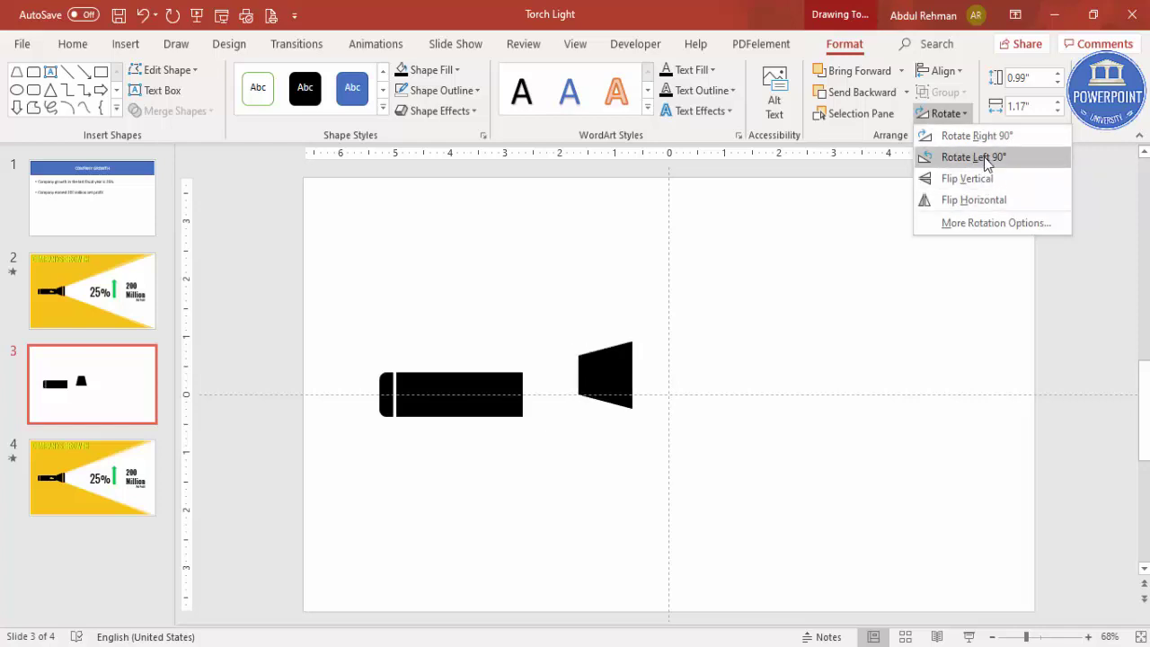
{"action": "left_click", "coordinate": [984, 158]}
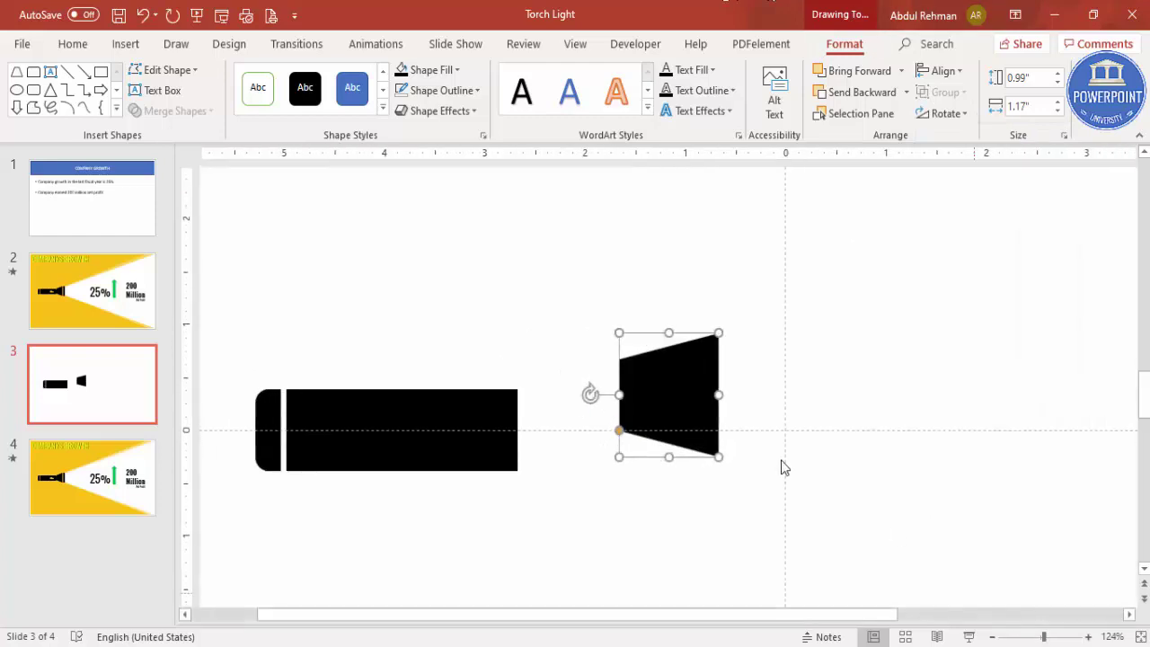
- Place the trapezoid against the body's right end, heighten it, adjust its taper, and centre it
{"action": "left_click_drag", "start_coordinate": [688, 398], "coordinate": [594, 428]}
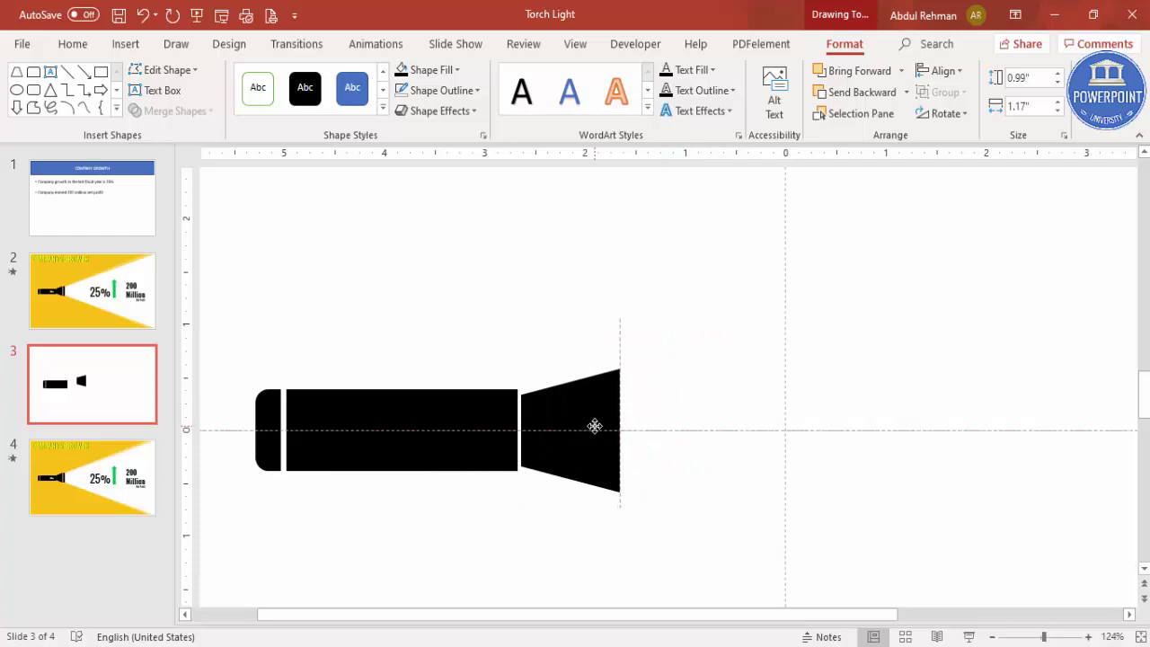
{"action": "left_click_drag", "start_coordinate": [594, 426], "coordinate": [595, 423]}
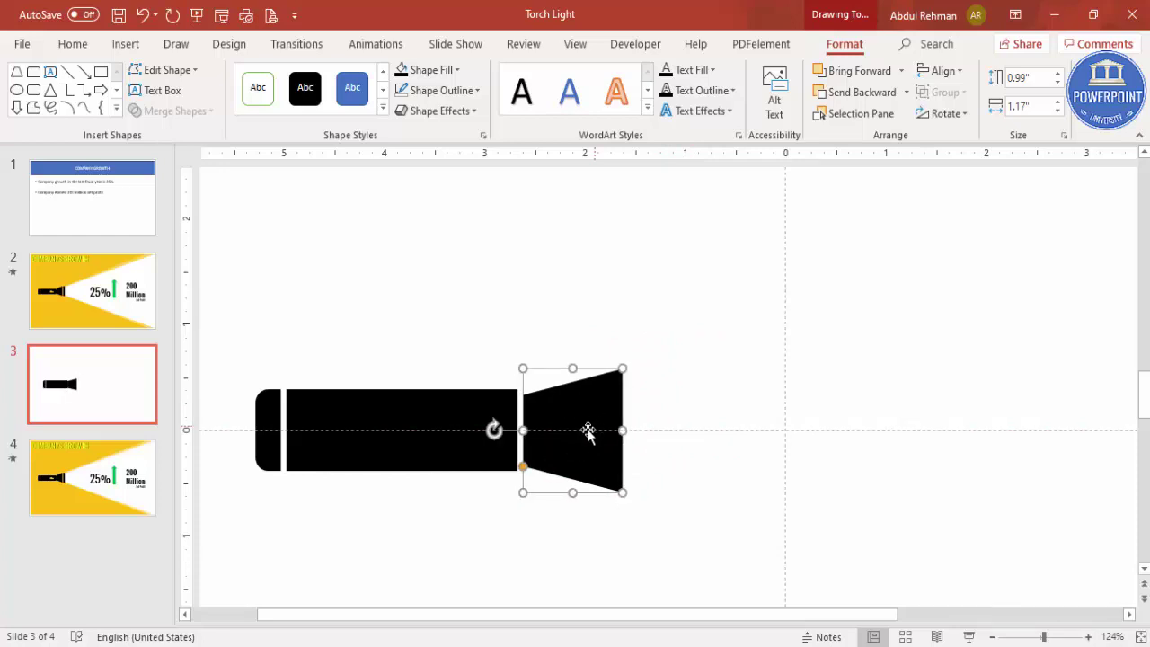
{"action": "left_click_drag", "start_coordinate": [525, 468], "coordinate": [526, 474]}
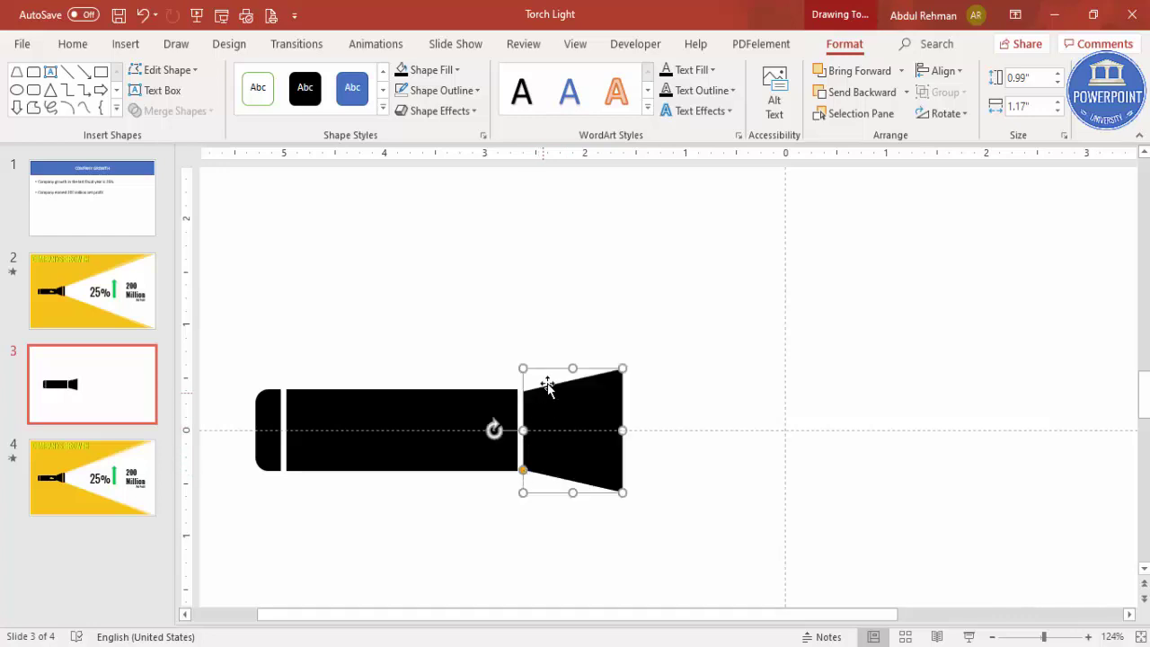
{"action": "left_click_drag", "start_coordinate": [571, 364], "coordinate": [572, 348]}
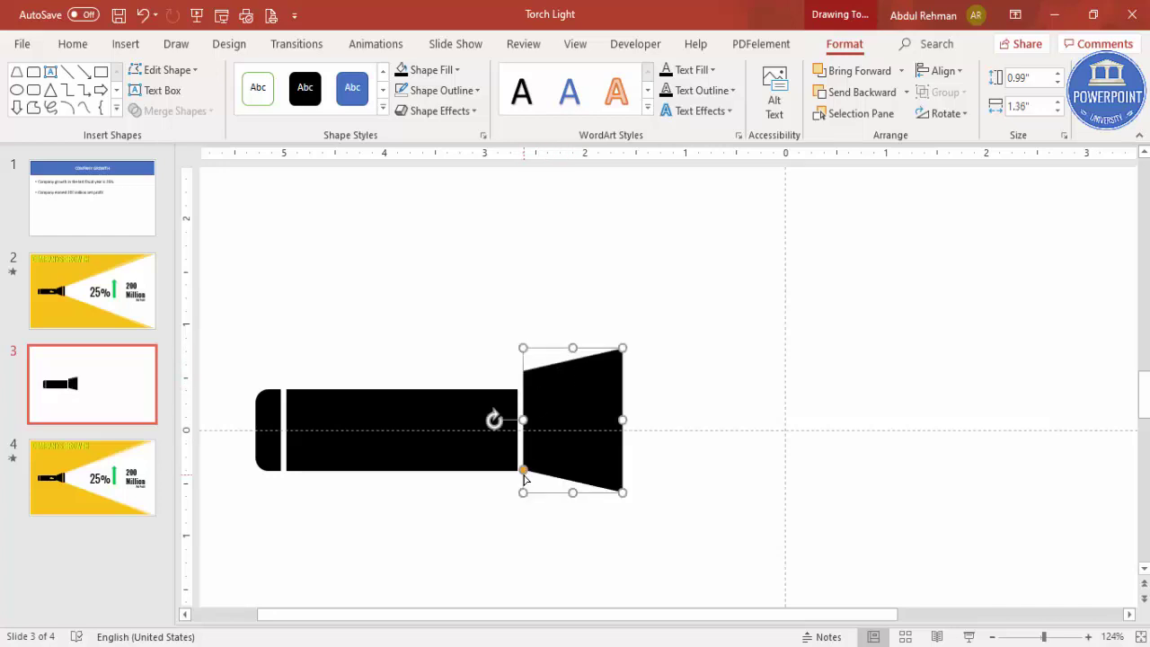
{"action": "left_click_drag", "start_coordinate": [526, 478], "coordinate": [524, 463]}
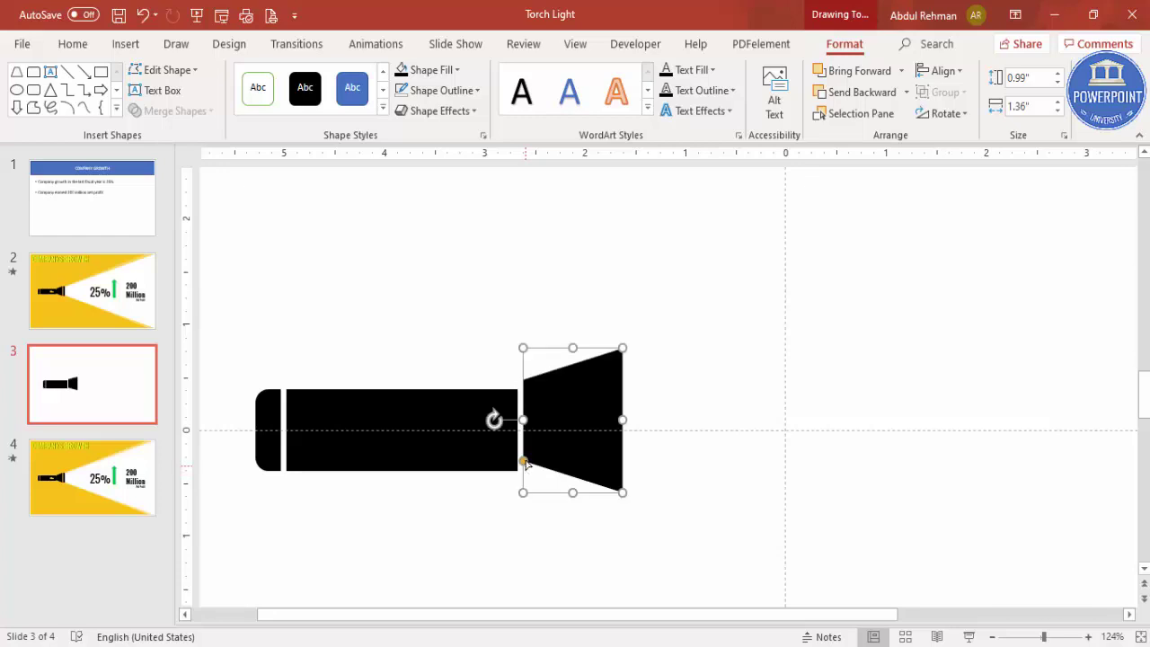
{"action": "mouse_move", "coordinate": [573, 398]}
{"action": "left_mouse_down"}
{"action": "mouse_move", "coordinate": [580, 408]}
{"action": "mouse_move", "coordinate": [575, 392]}
{"action": "left_mouse_up"}
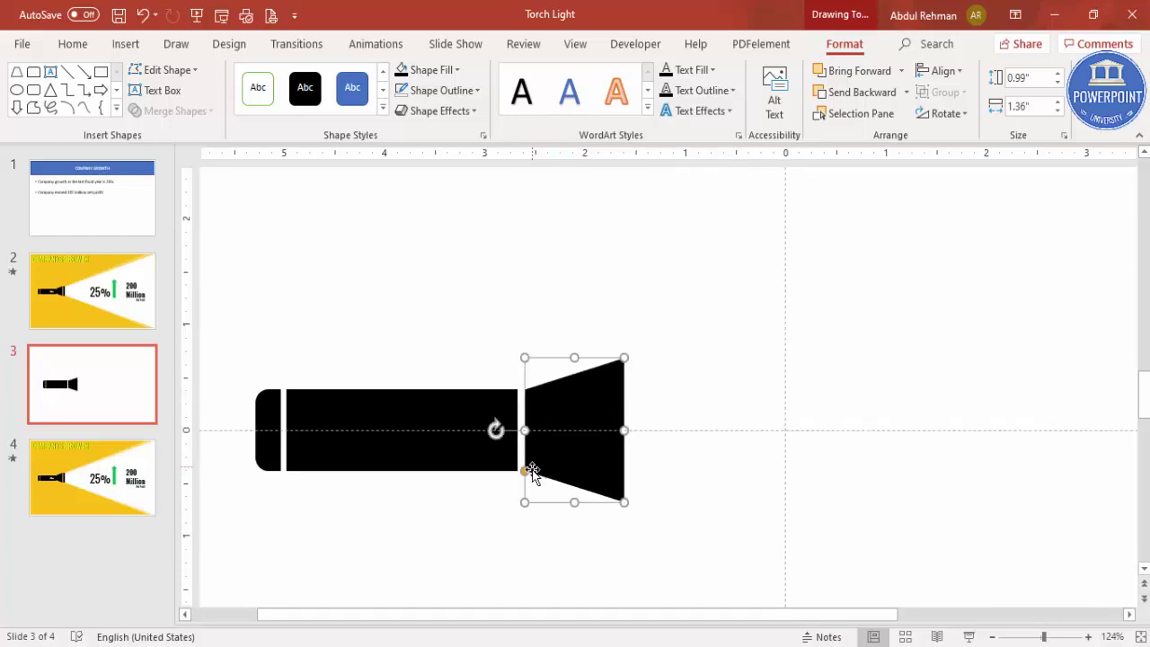
{"action": "left_click_drag", "start_coordinate": [524, 477], "coordinate": [528, 481]}
{"action": "left_click", "coordinate": [647, 378]}
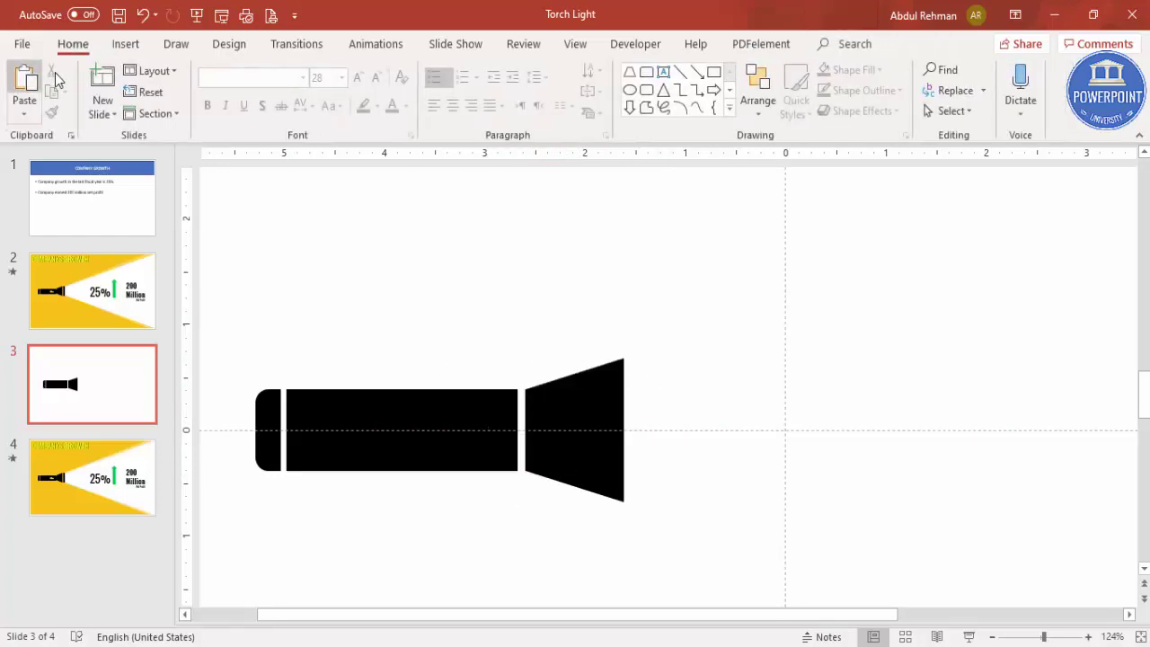
- Draw a thin black Top Corners Rounded bar with no outline right of the torch
{"action": "left_click", "coordinate": [125, 43]}
{"action": "left_click", "coordinate": [266, 115]}
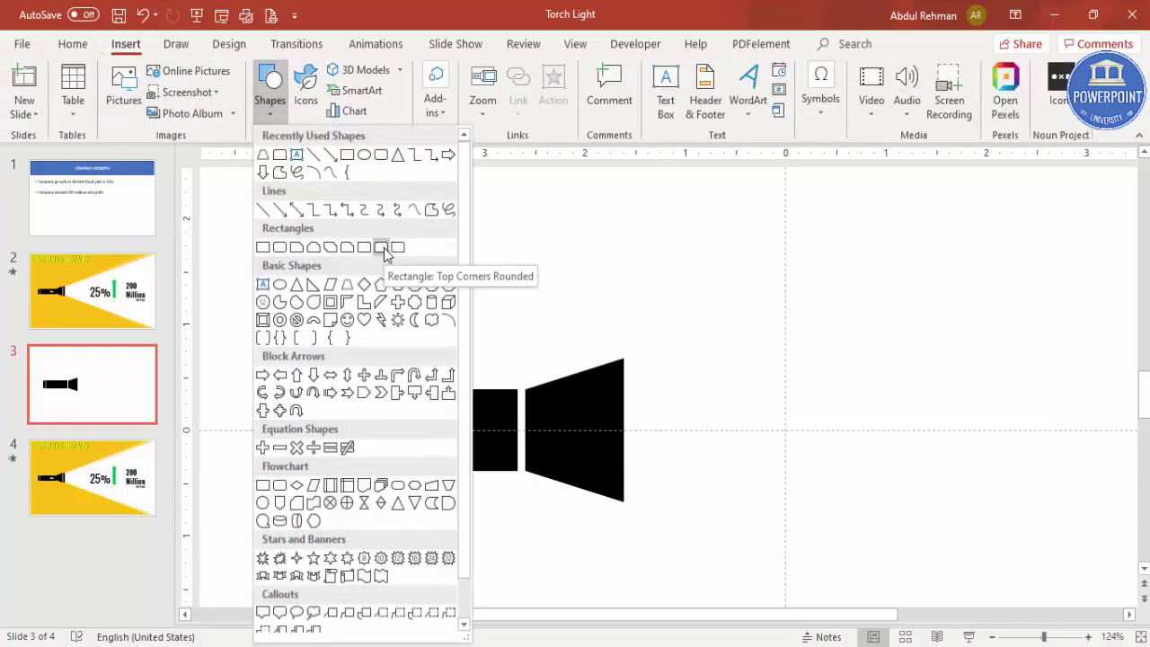
{"action": "left_click", "coordinate": [381, 248]}
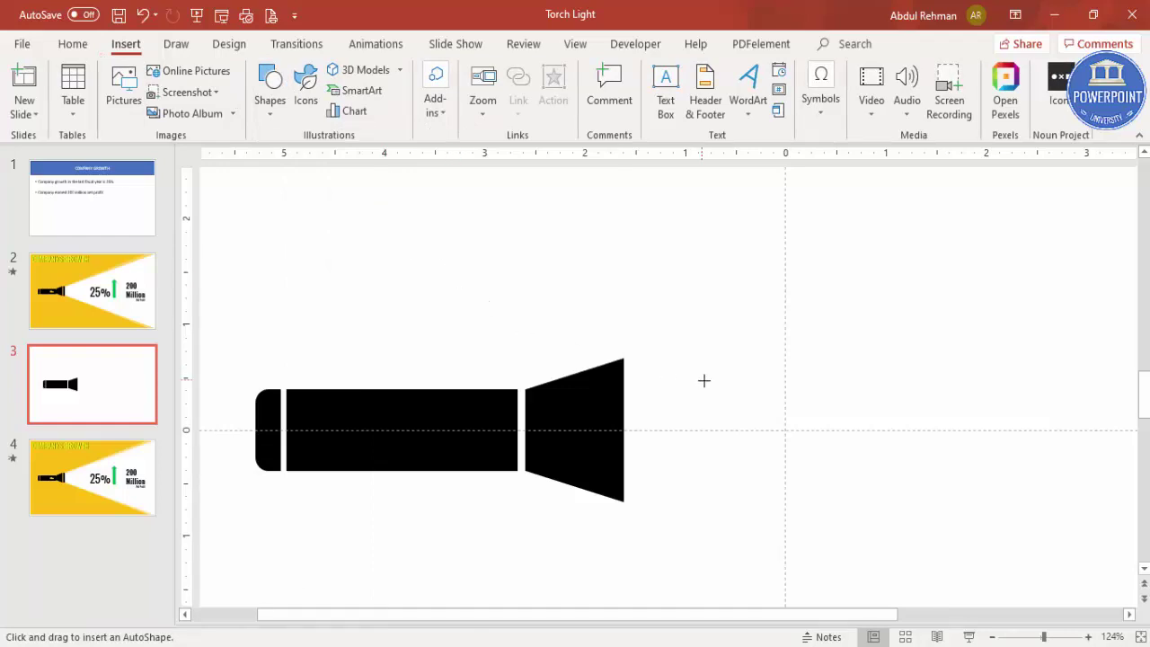
{"action": "left_click_drag", "start_coordinate": [656, 349], "coordinate": [785, 359]}
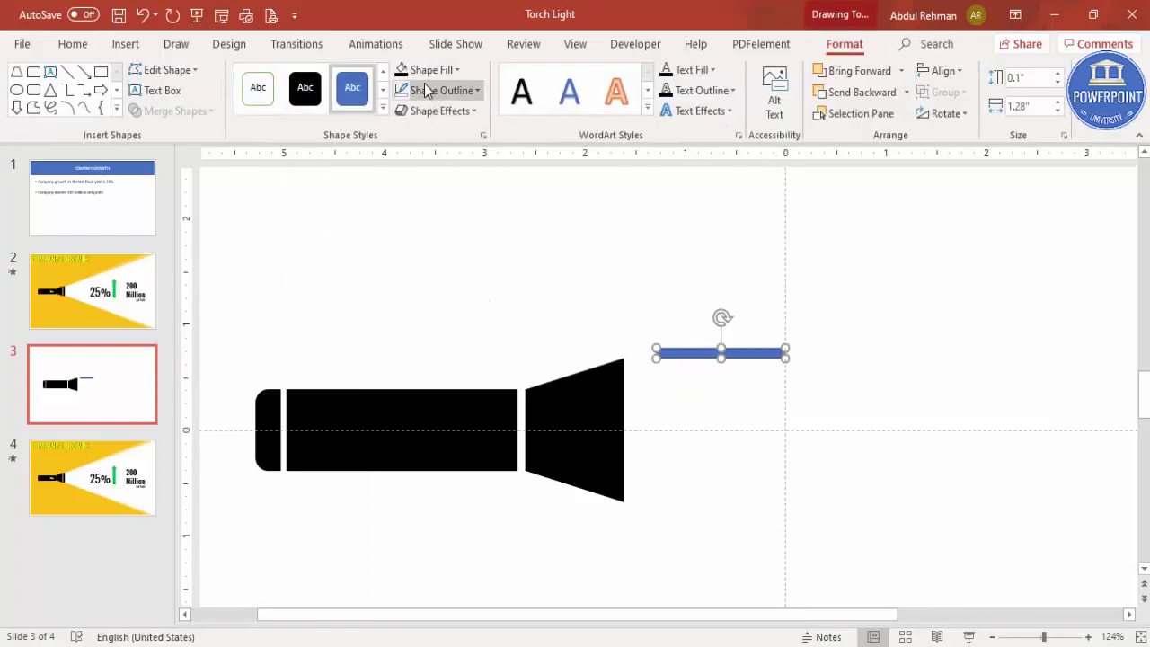
{"action": "left_click", "coordinate": [403, 76]}
{"action": "left_click", "coordinate": [442, 90]}
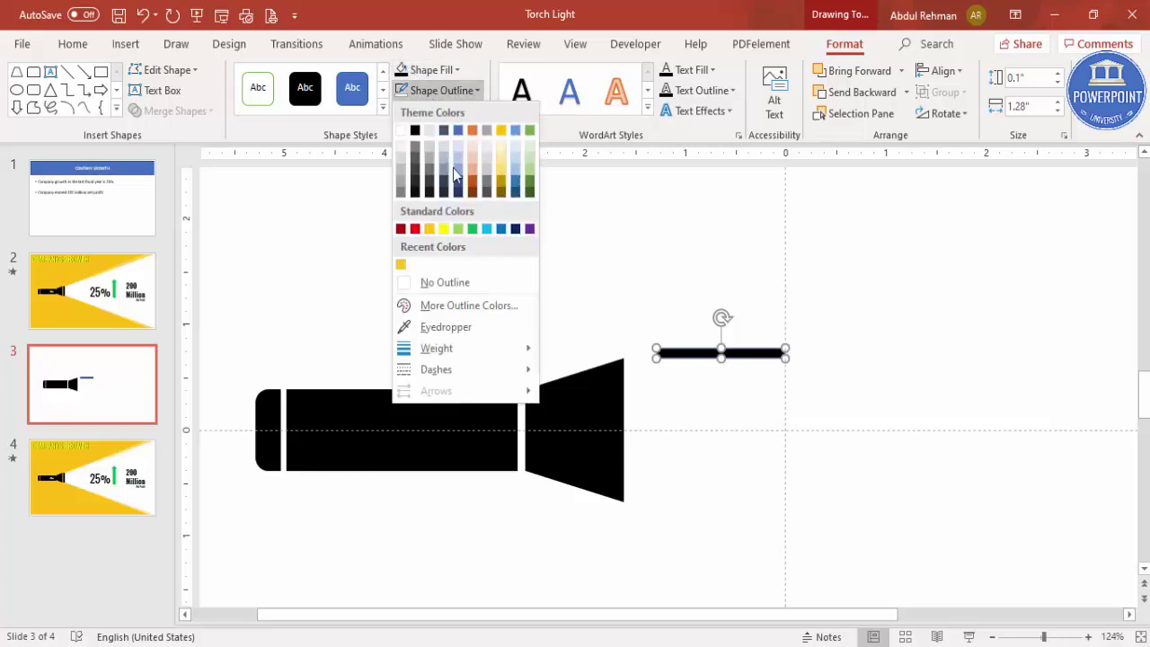
{"action": "left_click", "coordinate": [463, 284]}
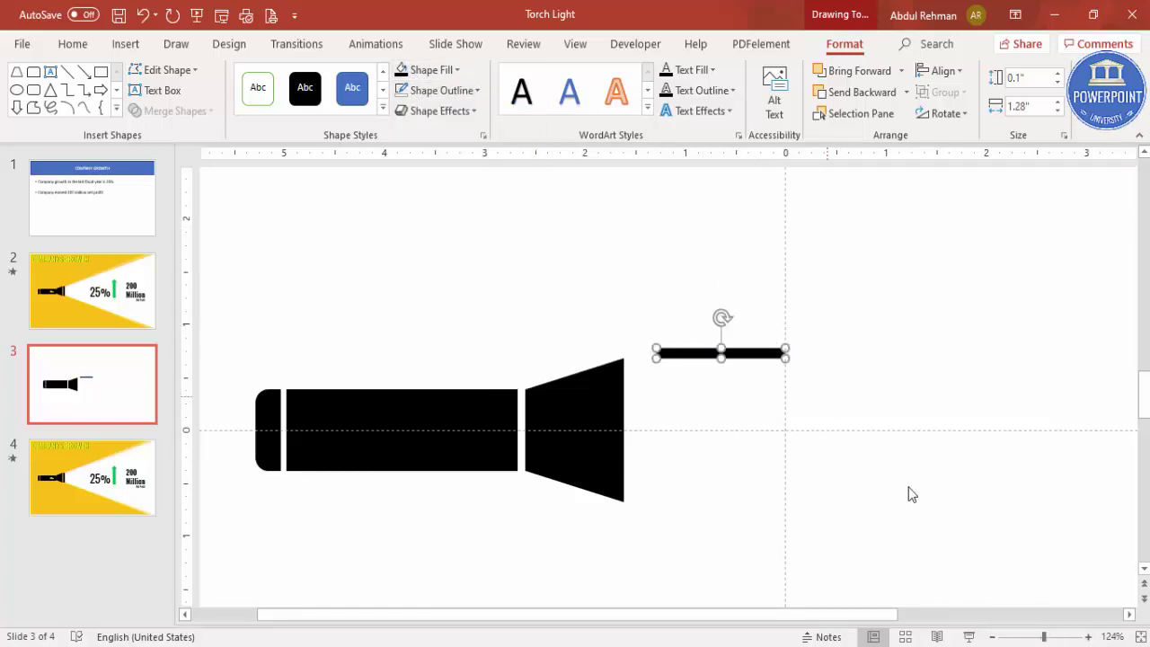
- Make the bar thicker and longer, round its corners more, and rotate it upright 90°
{"action": "left_click", "coordinate": [1057, 636]}
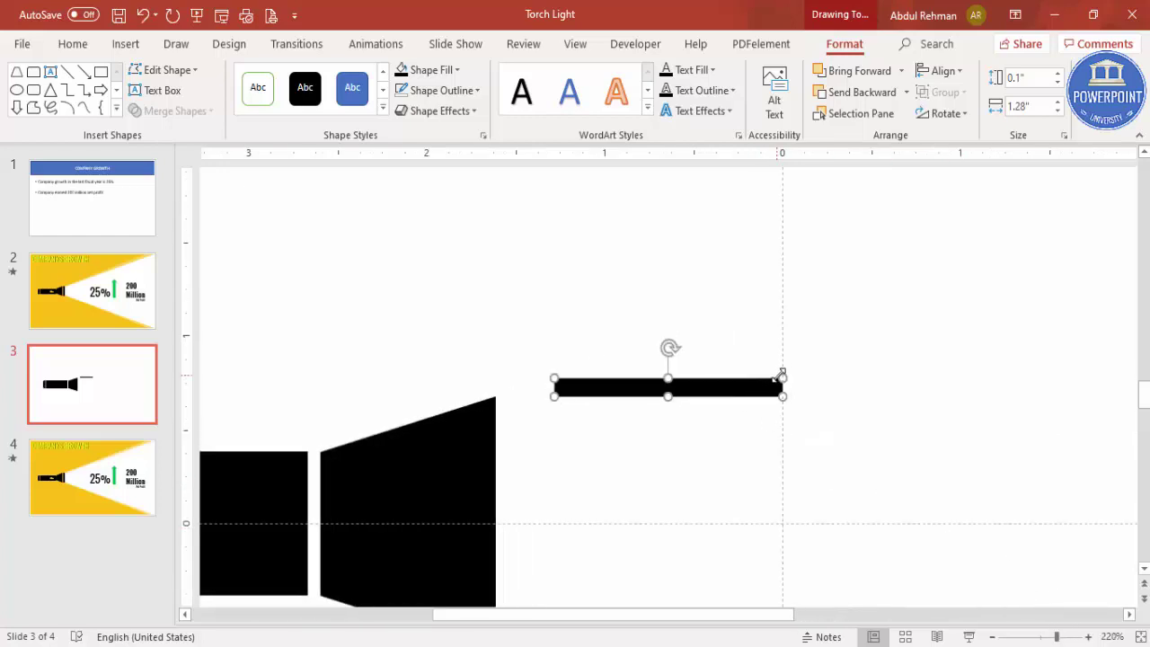
{"action": "left_click_drag", "start_coordinate": [781, 396], "coordinate": [811, 420]}
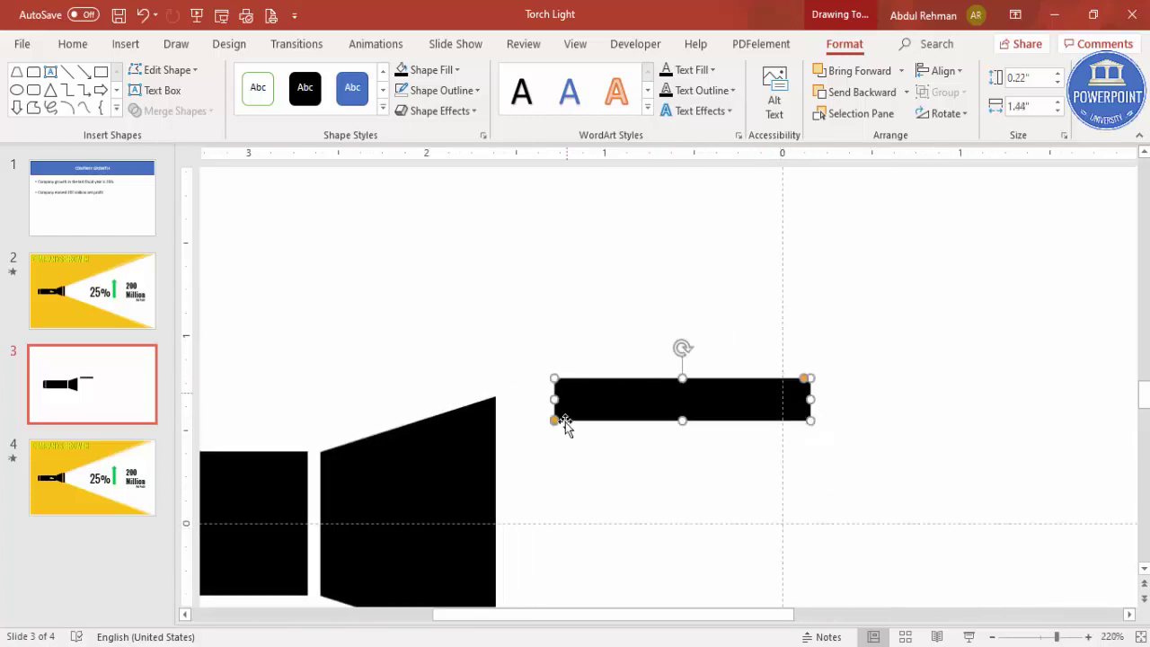
{"action": "left_click_drag", "start_coordinate": [804, 378], "coordinate": [802, 385]}
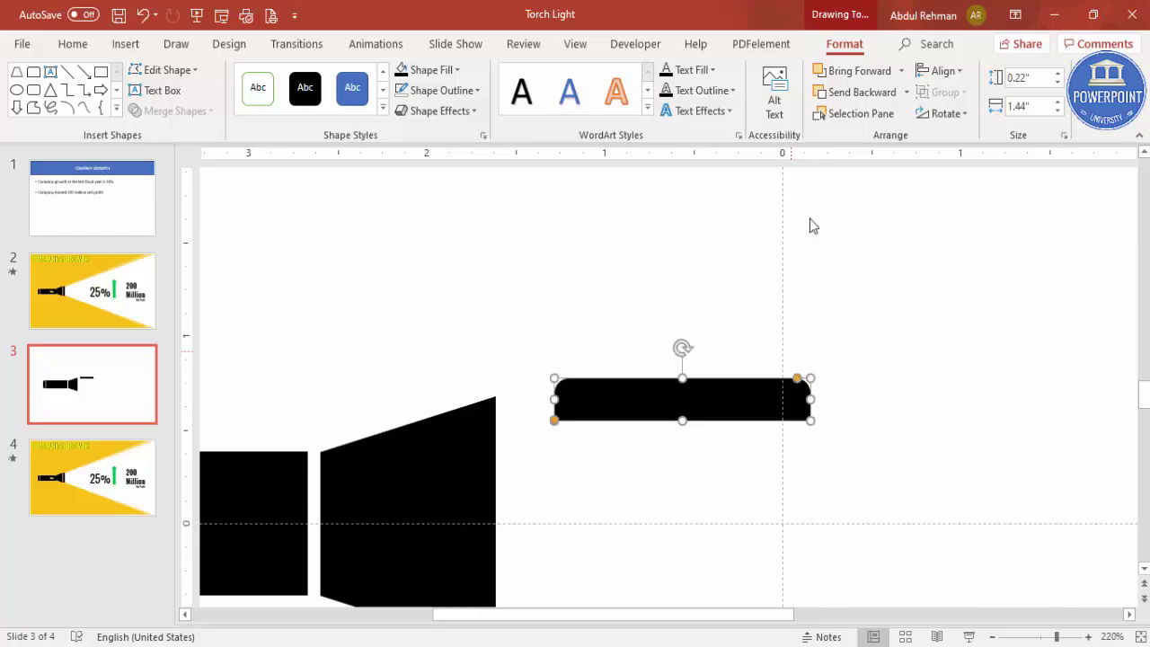
{"action": "left_click", "coordinate": [945, 114]}
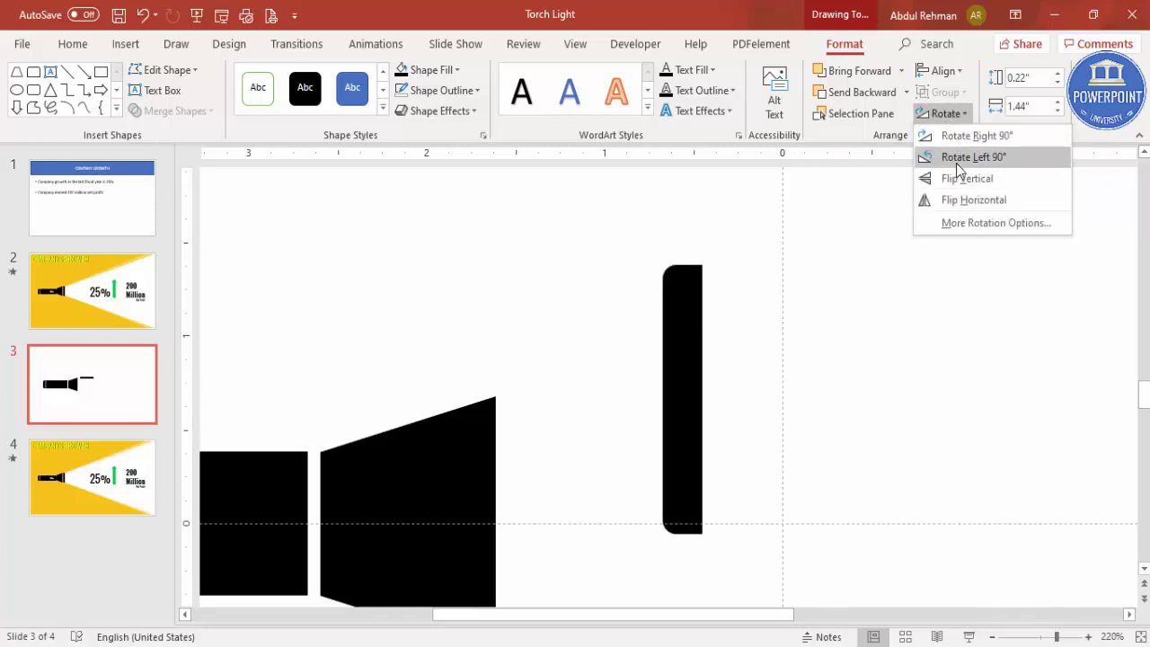
{"action": "left_click", "coordinate": [957, 133]}
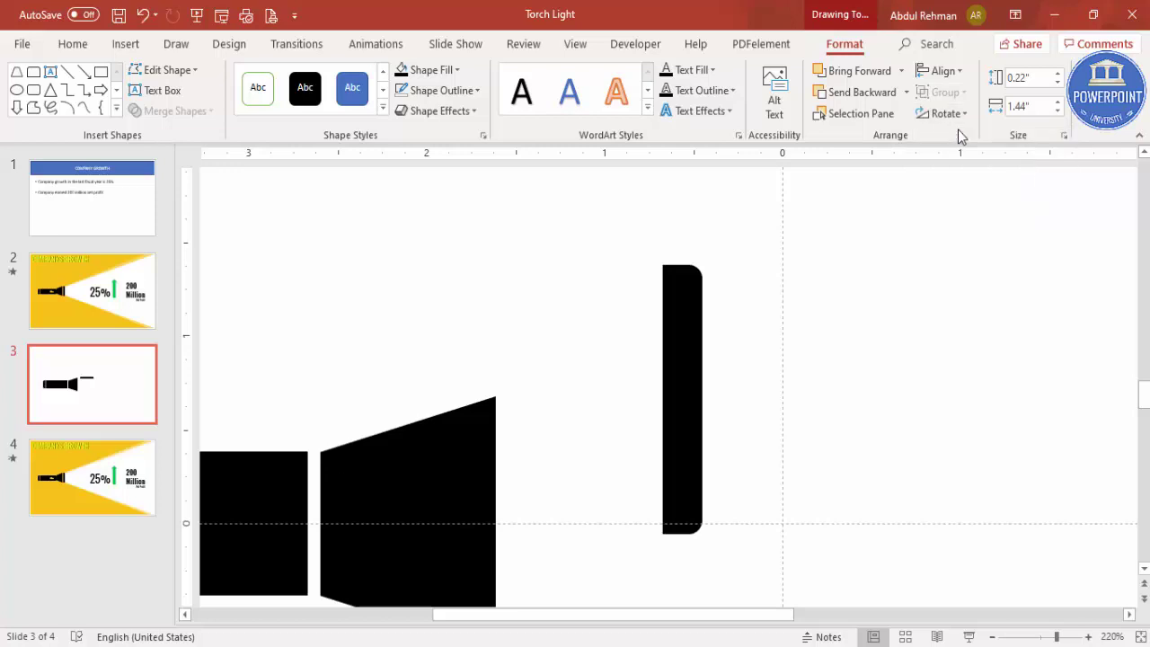
- Move the upright bar onto the head's wide front end and shorten it slightly
{"action": "left_click", "coordinate": [1138, 637]}
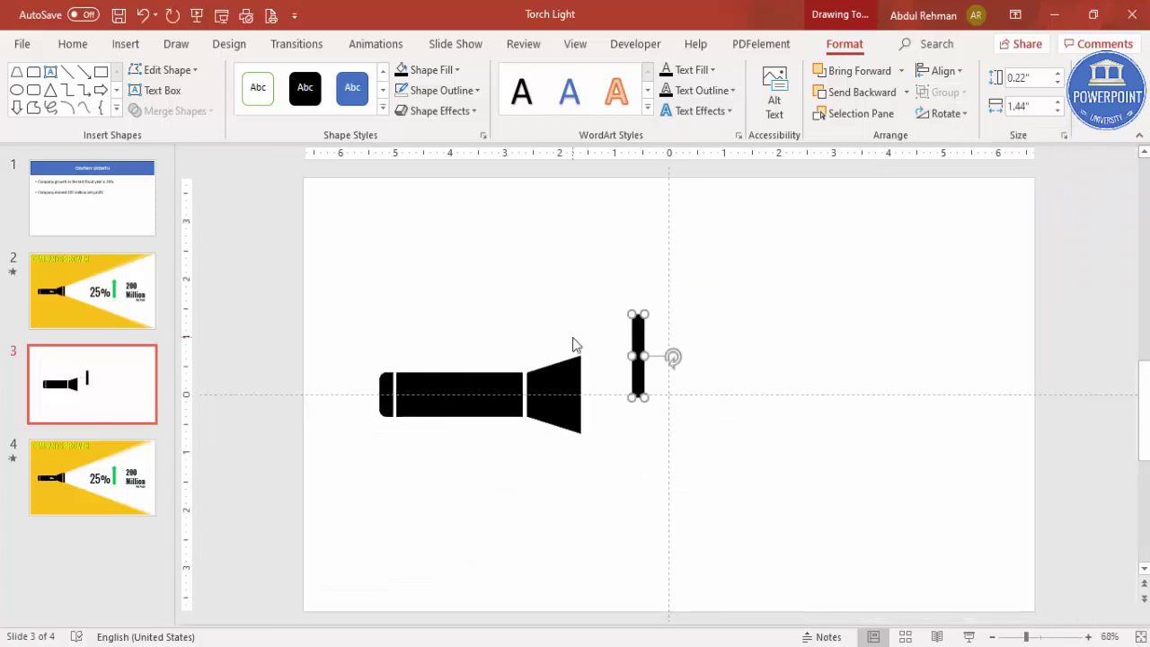
{"action": "left_click_drag", "start_coordinate": [634, 331], "coordinate": [588, 372]}
{"action": "left_click_drag", "start_coordinate": [596, 437], "coordinate": [596, 433]}
{"action": "left_click", "coordinate": [623, 354]}
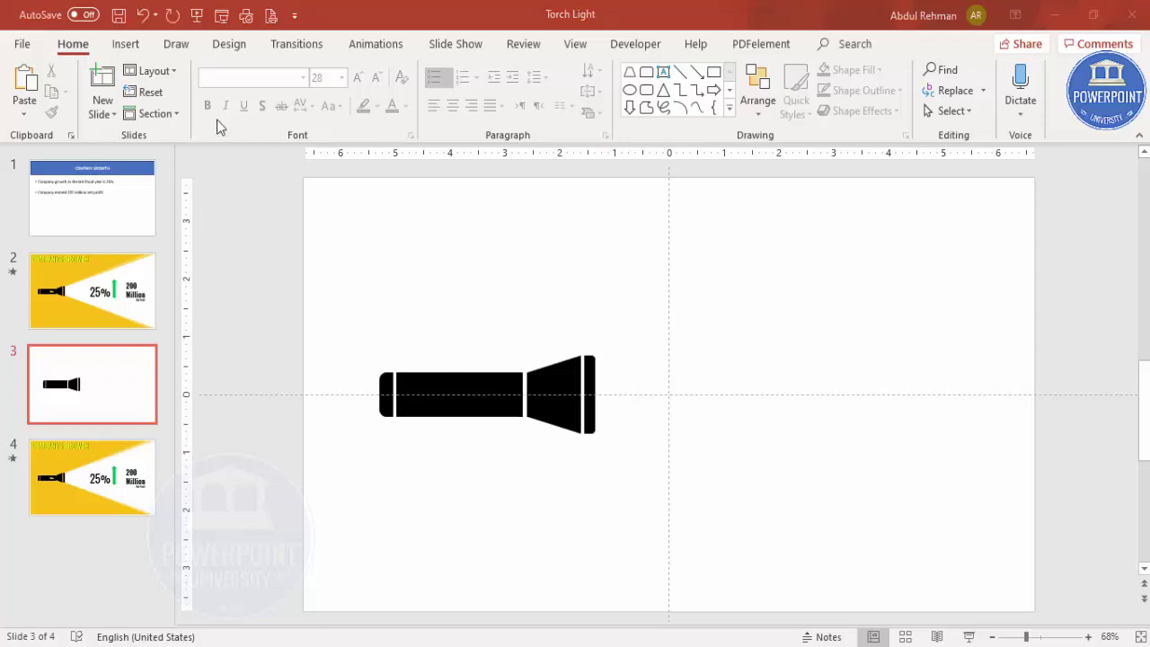
- Draw a rounded rectangle above the torch with fully rounded ends
{"action": "left_click", "coordinate": [122, 45]}
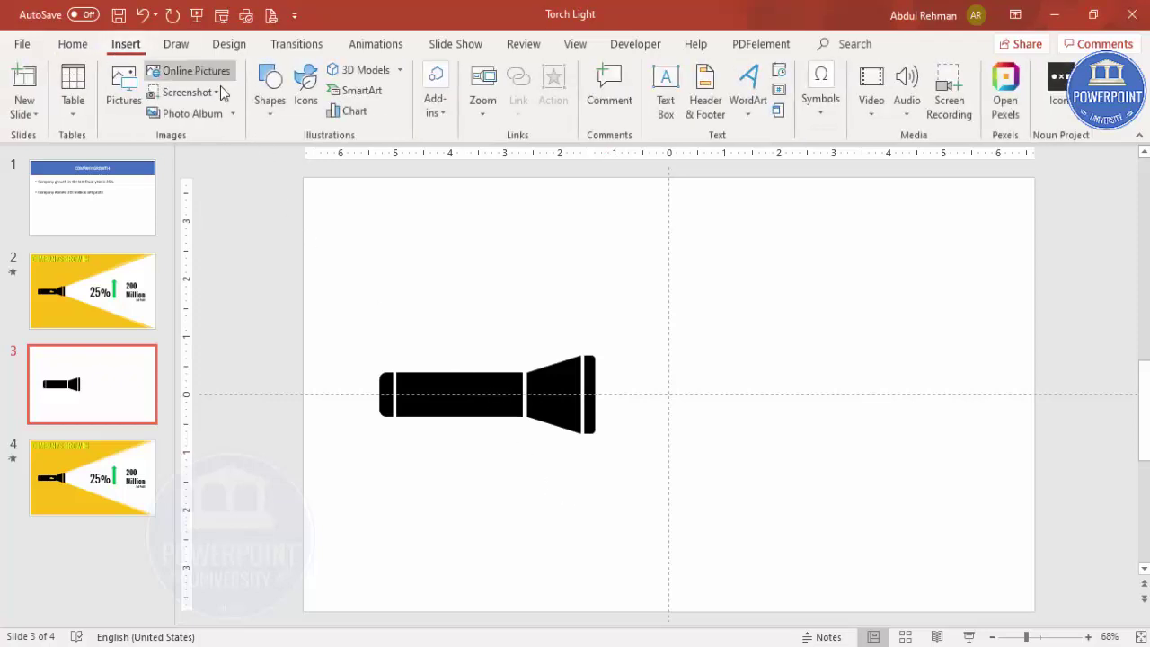
{"action": "left_click", "coordinate": [273, 113]}
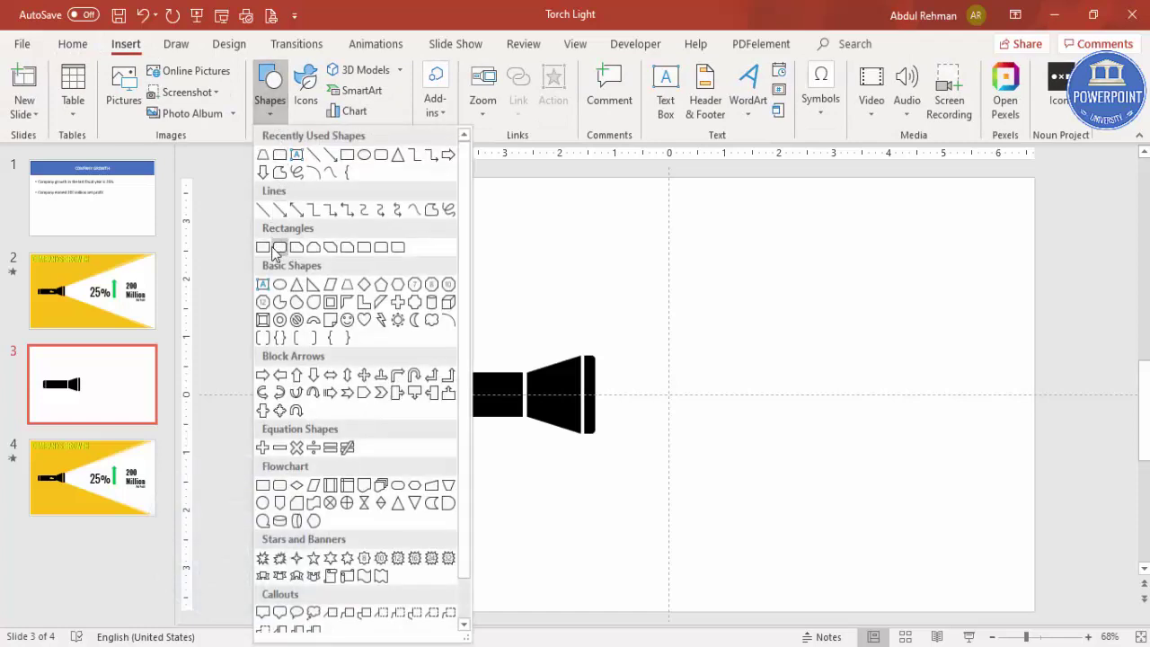
{"action": "left_click", "coordinate": [278, 245]}
{"action": "left_click_drag", "start_coordinate": [471, 231], "coordinate": [572, 277]}
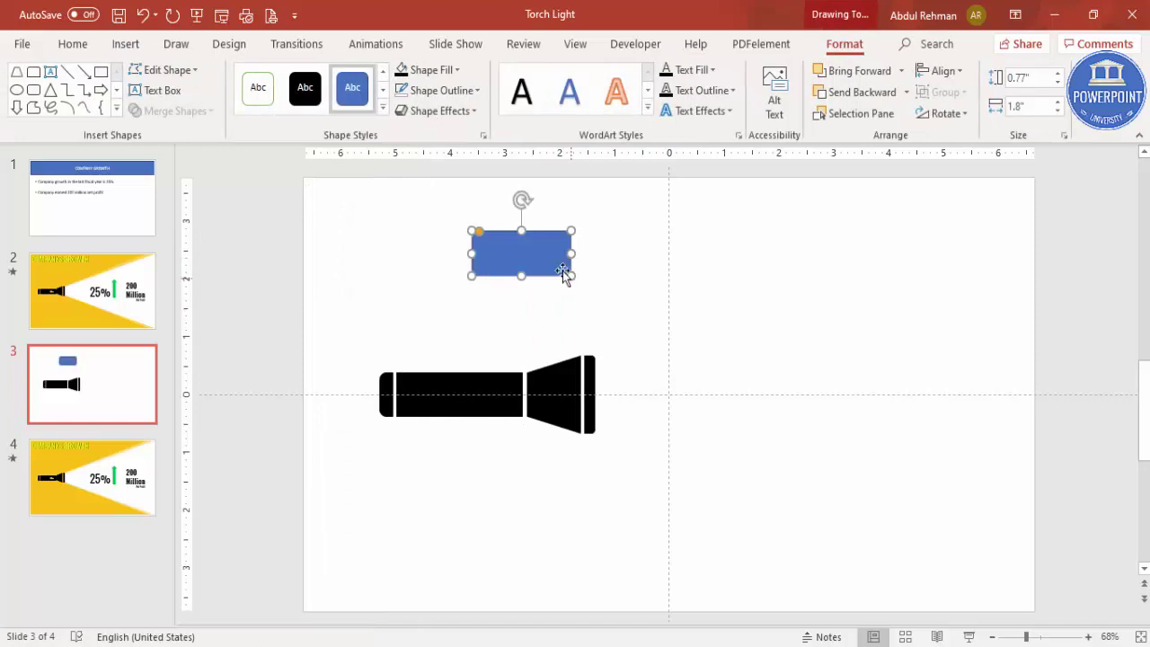
{"action": "left_click_drag", "start_coordinate": [481, 235], "coordinate": [518, 237]}
- Fill the pill light grey and remove its outline
{"action": "left_click", "coordinate": [436, 72]}
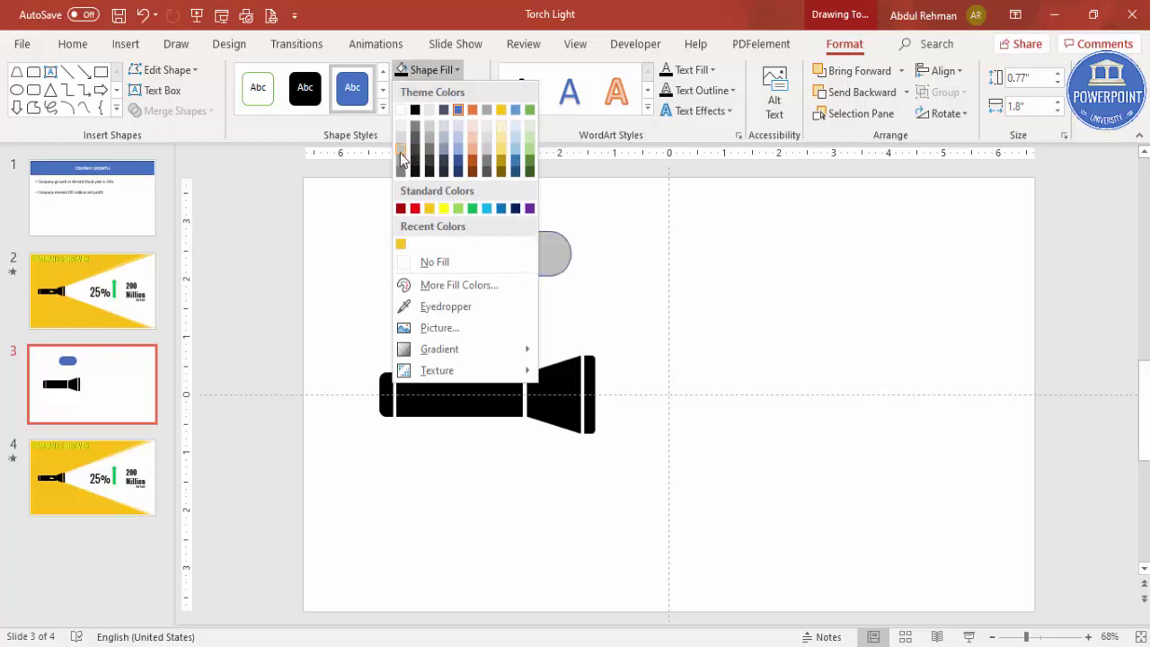
{"action": "left_click", "coordinate": [401, 150]}
{"action": "left_click", "coordinate": [444, 72]}
{"action": "left_click", "coordinate": [445, 78]}
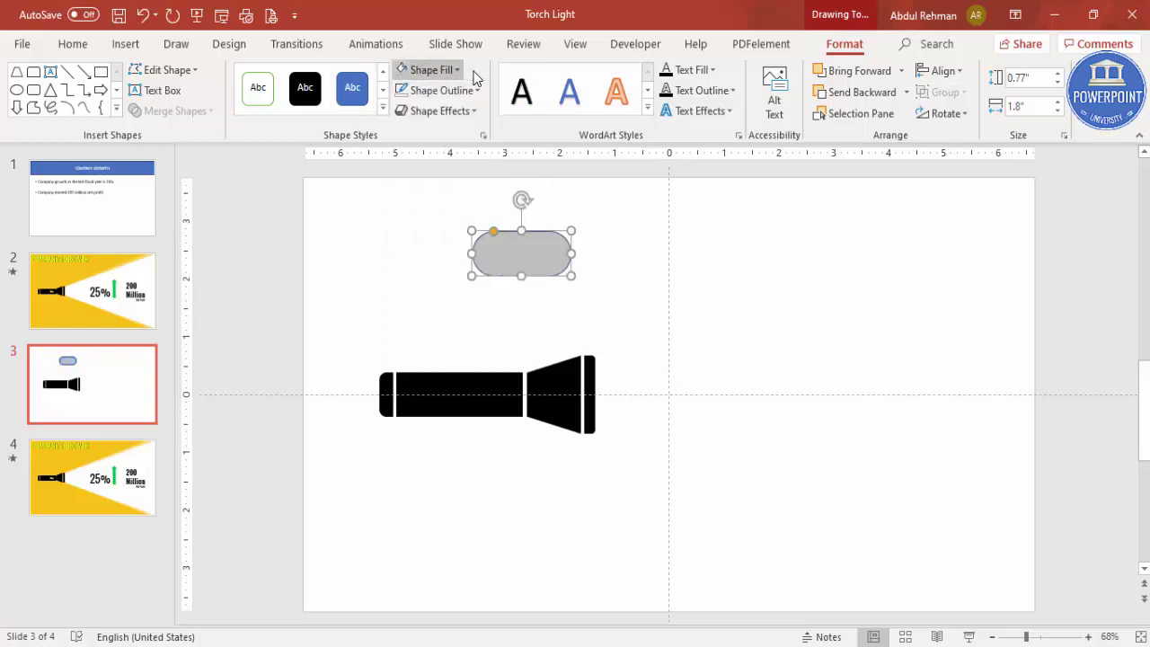
{"action": "left_click", "coordinate": [466, 89]}
{"action": "left_click", "coordinate": [459, 284]}
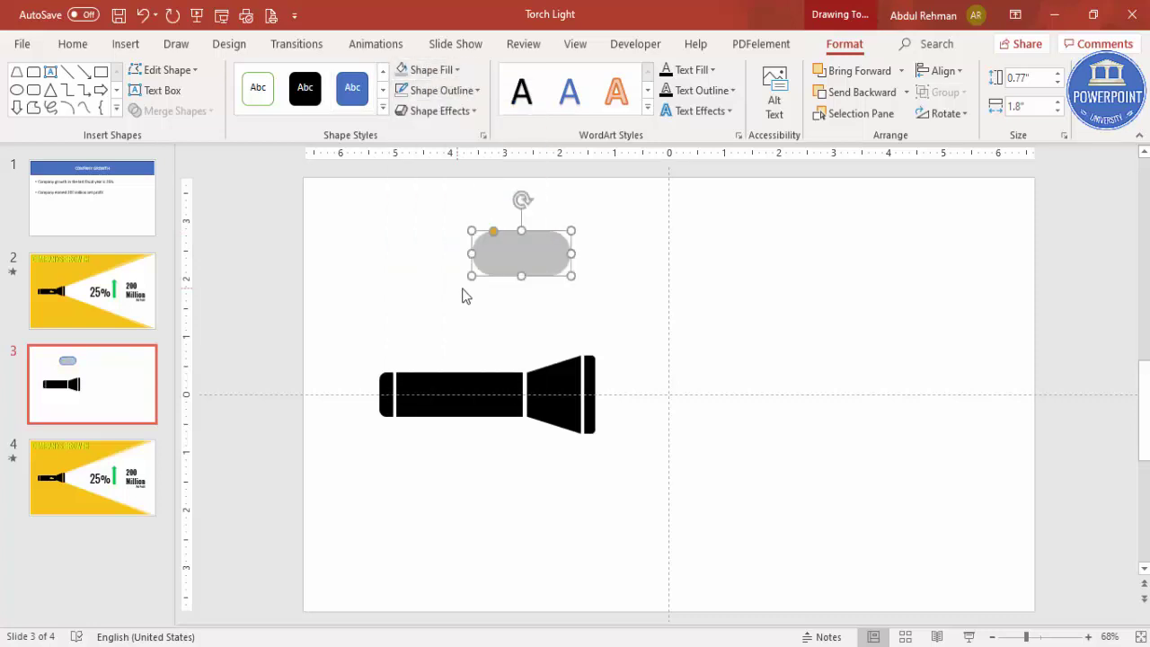
- Move the grey pill onto the body and shrink it to 0.19" by 0.45"
{"action": "left_click", "coordinate": [1040, 639]}
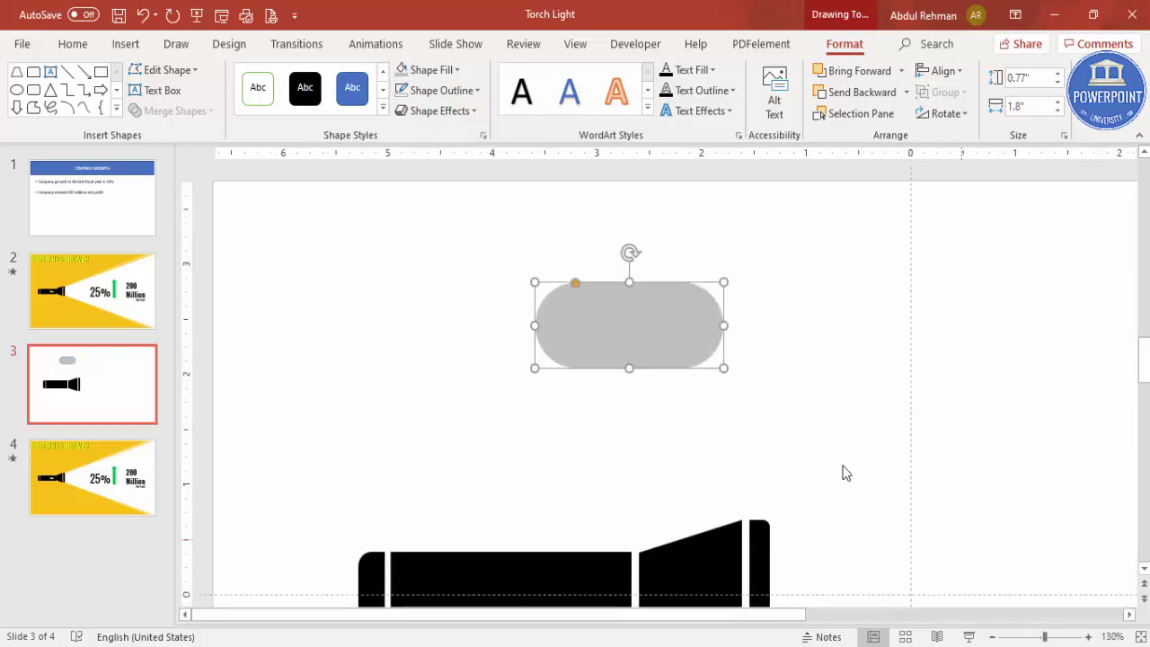
{"action": "left_click_drag", "start_coordinate": [657, 329], "coordinate": [593, 593]}
{"action": "scroll", "coordinate": [590, 438], "scroll_direction": "down", "scroll_amount": 2}
{"action": "left_click_drag", "start_coordinate": [581, 480], "coordinate": [534, 519]}
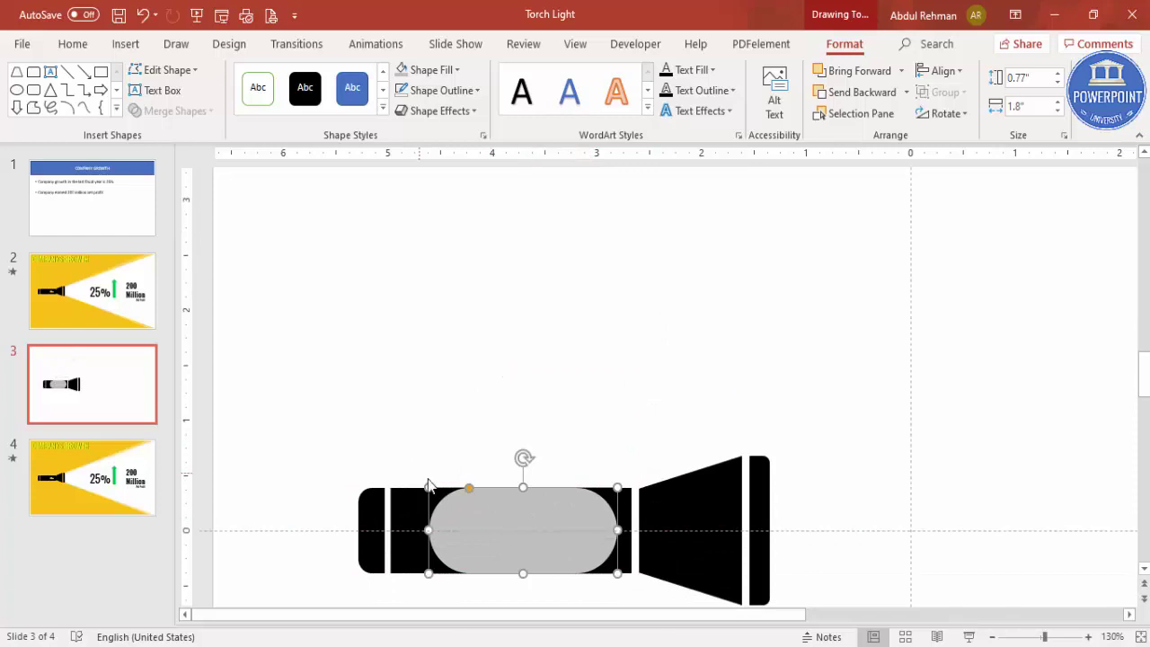
{"action": "left_click_drag", "start_coordinate": [428, 483], "coordinate": [428, 482]}
{"action": "mouse_move", "coordinate": [514, 512]}
{"action": "left_mouse_down"}
{"action": "mouse_move", "coordinate": [553, 530]}
{"action": "mouse_move", "coordinate": [548, 541]}
{"action": "mouse_move", "coordinate": [607, 557]}
{"action": "mouse_move", "coordinate": [597, 527]}
{"action": "mouse_move", "coordinate": [585, 531]}
{"action": "left_mouse_up"}
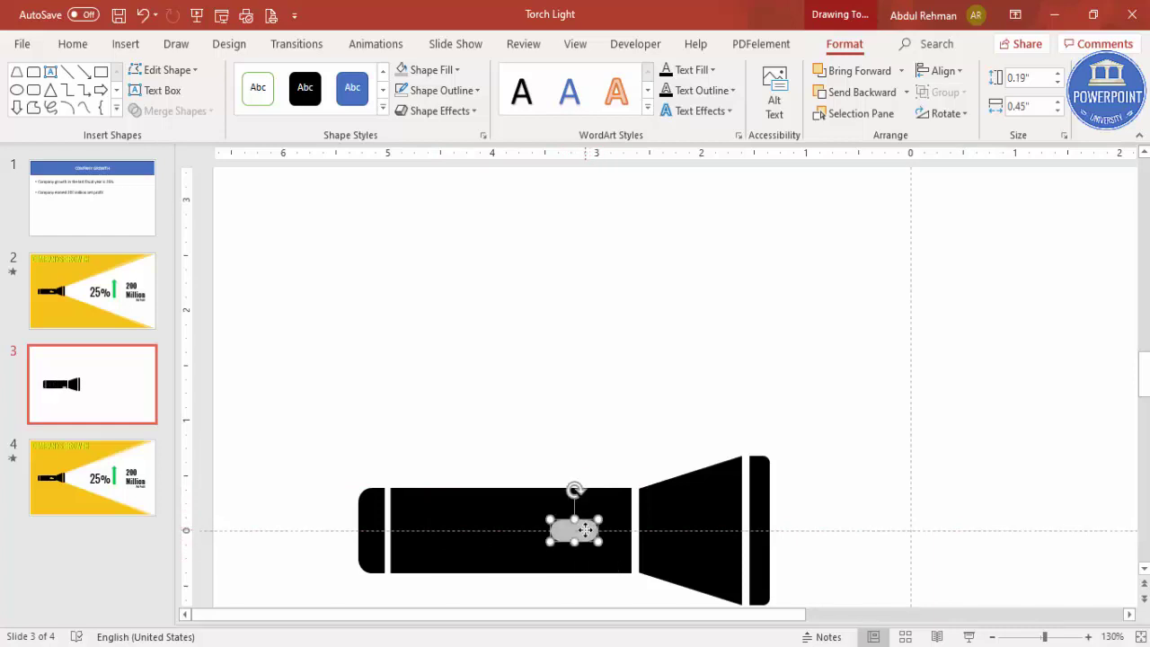
- Fill the switch pill white, then duplicate it with Ctrl+D and fill the copy black
{"action": "left_click", "coordinate": [426, 70]}
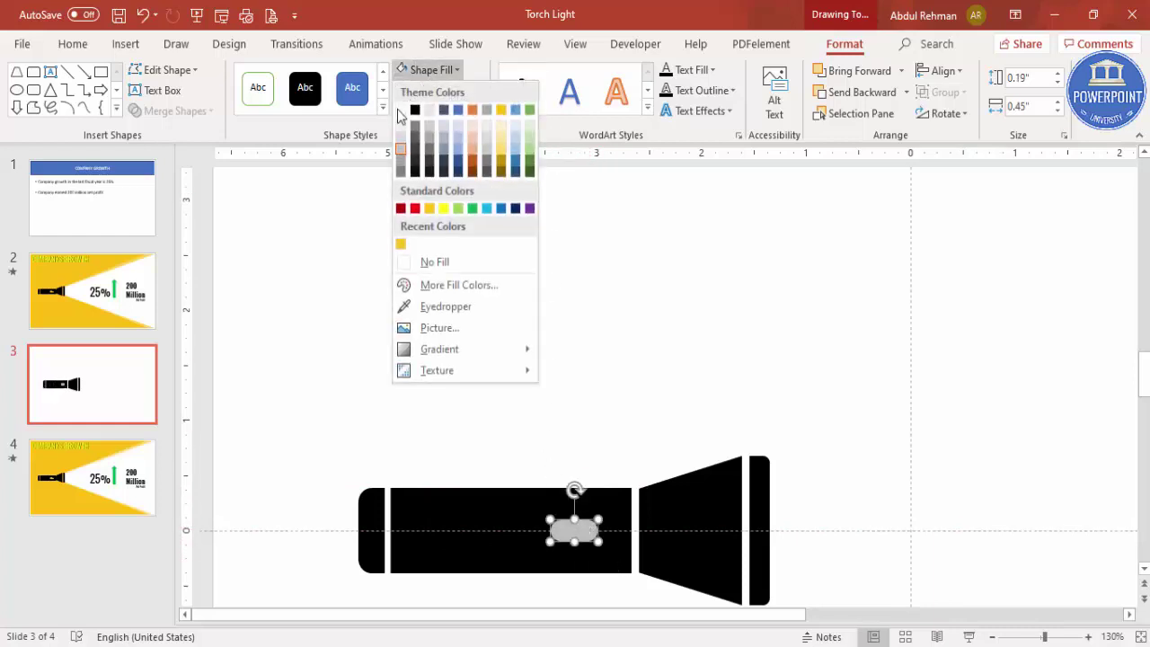
{"action": "left_click", "coordinate": [402, 106]}
{"action": "key", "text": "ctrl+d"}
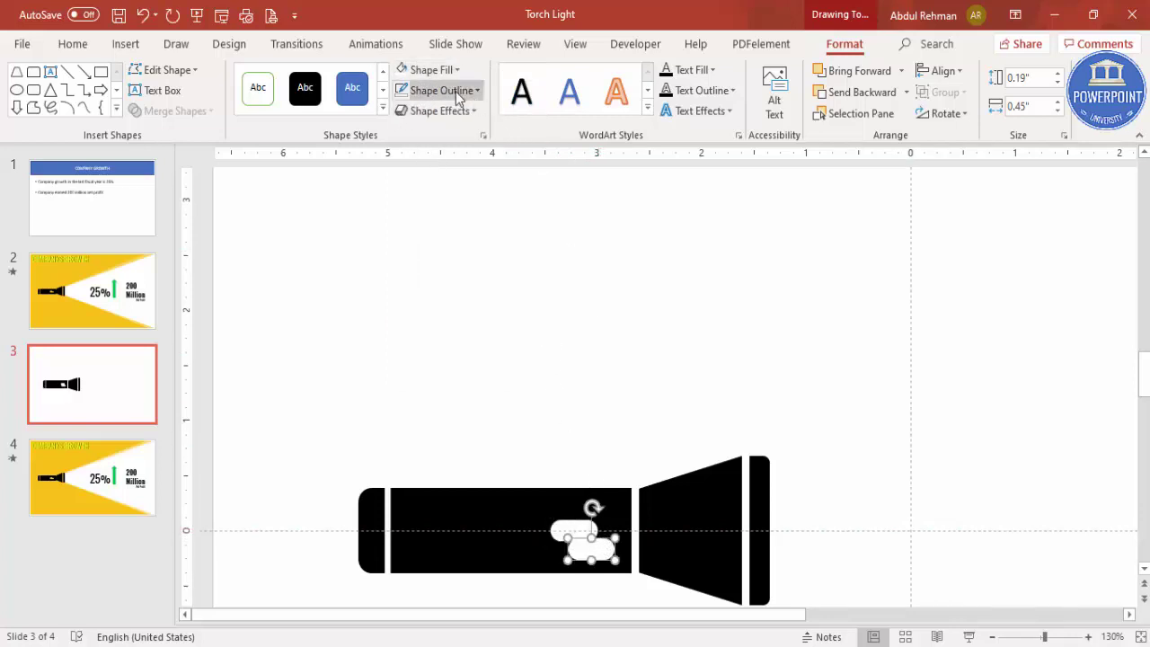
{"action": "left_click", "coordinate": [434, 70]}
{"action": "left_click", "coordinate": [415, 113]}
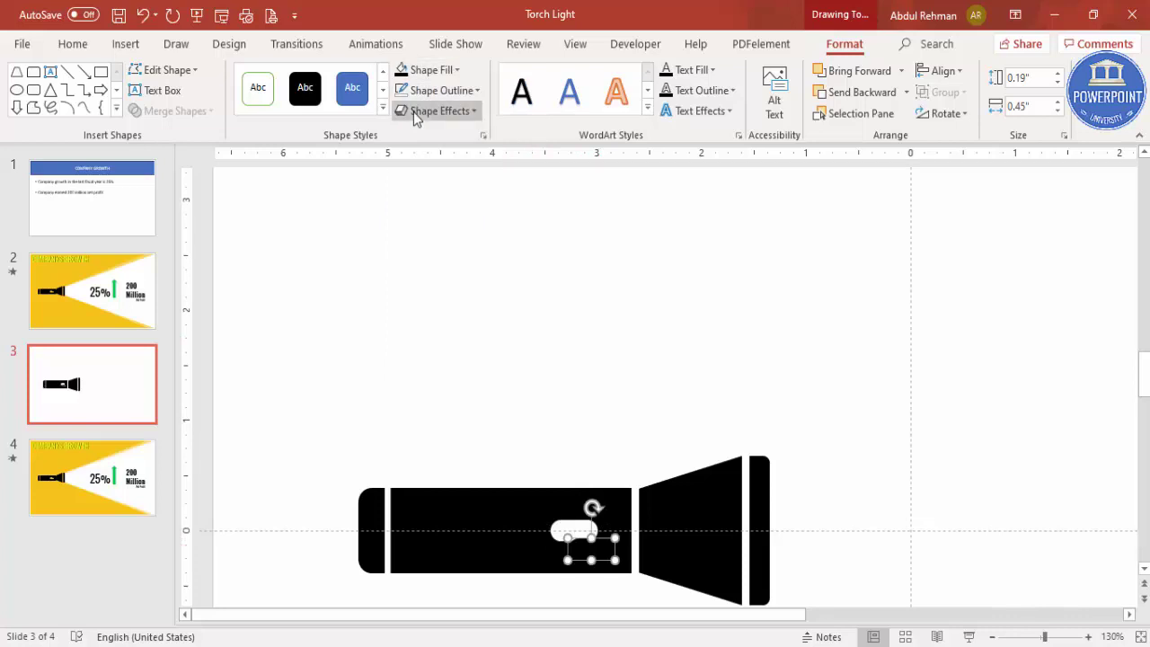